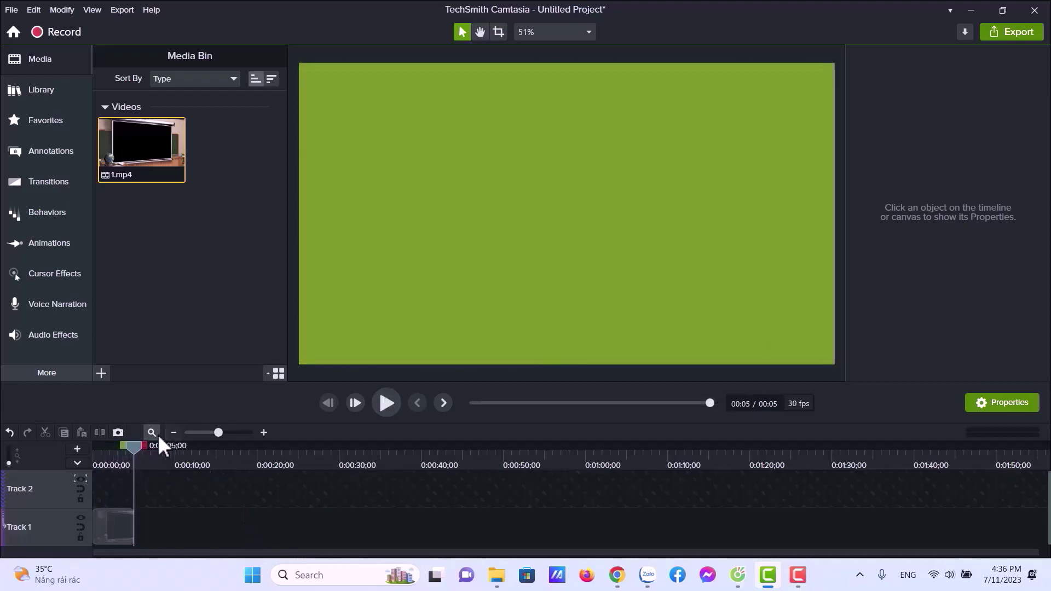
Add a plain text callout at the playhead and set its text to "Thành phố Huế xin chào quý khách!"
left_click(50, 149)
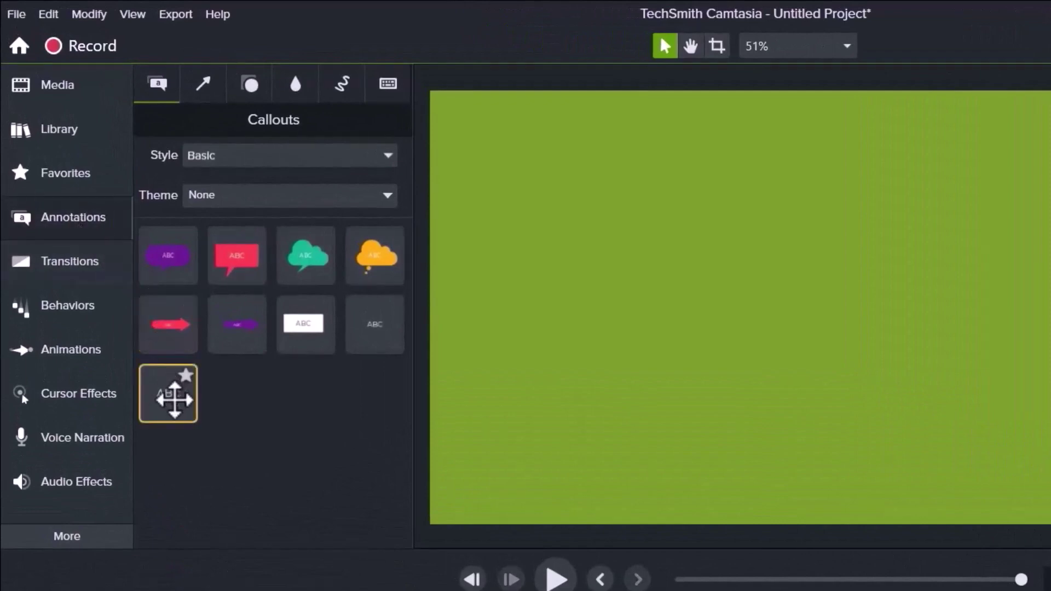
right_click(174, 400)
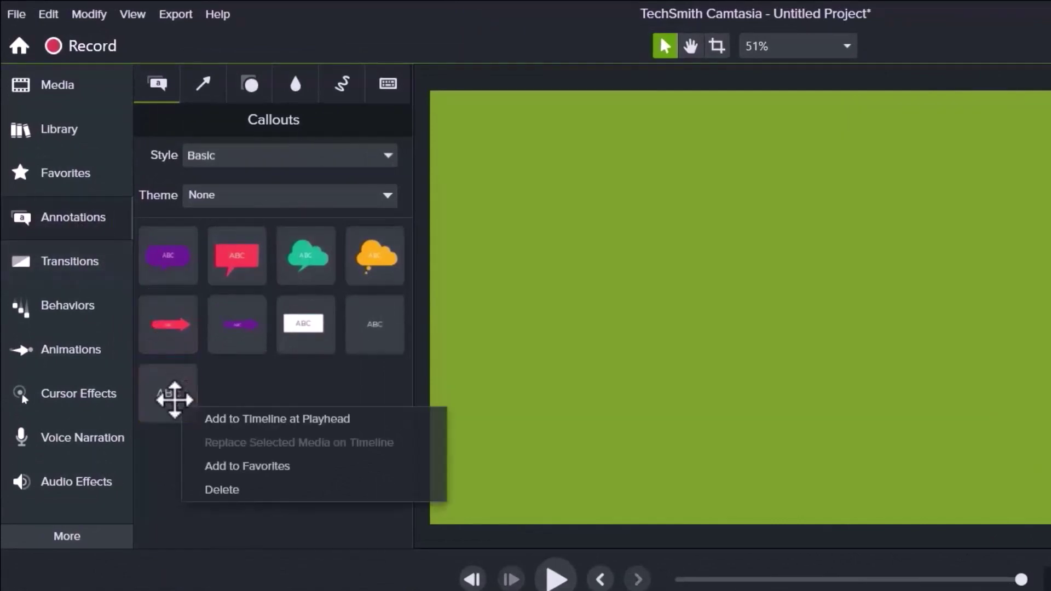
left_click(249, 421)
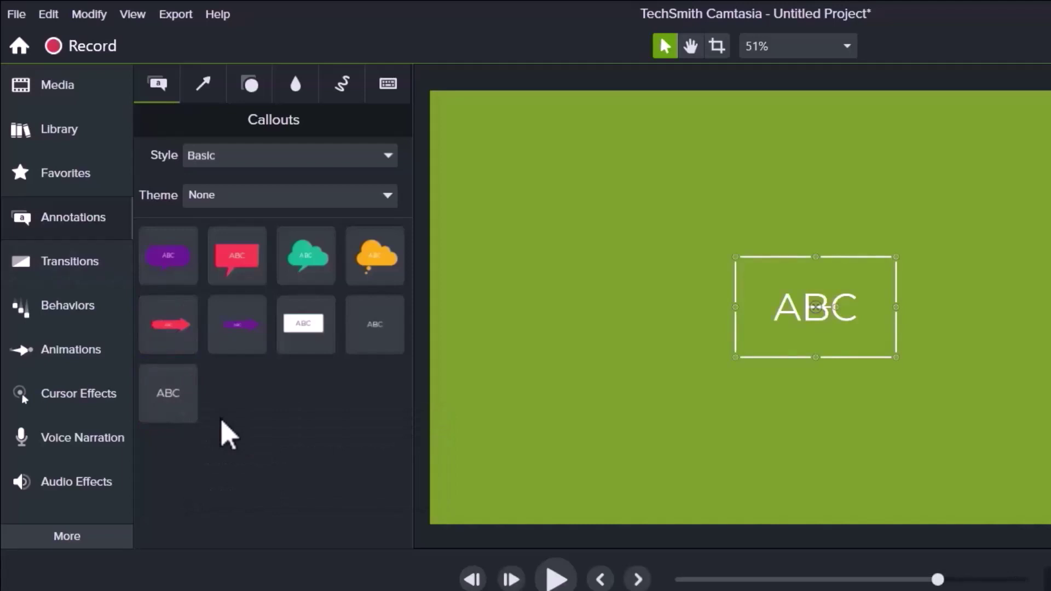
double_click(801, 312)
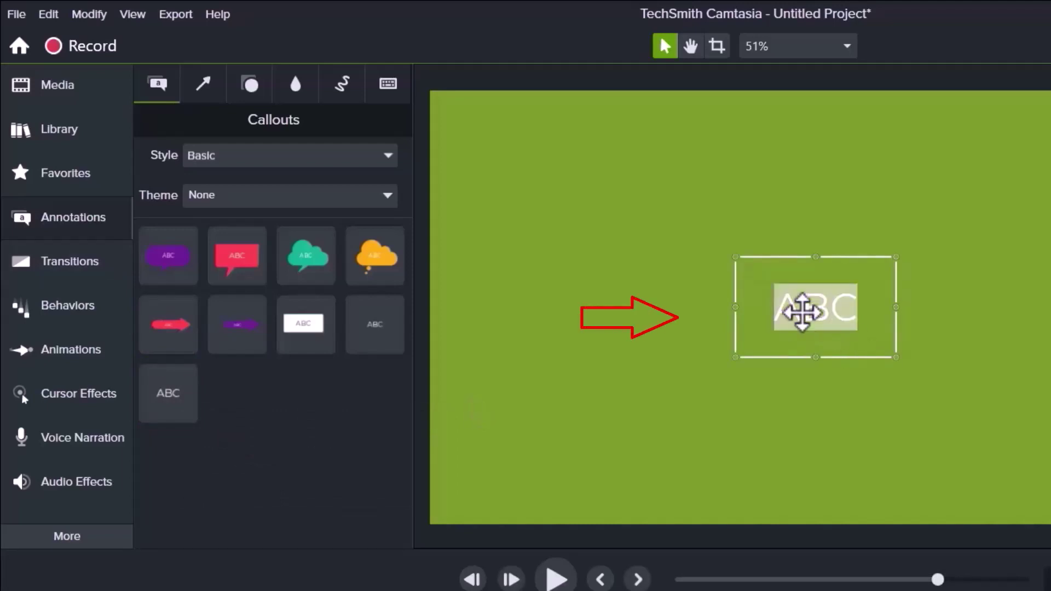
type("Thanh ")
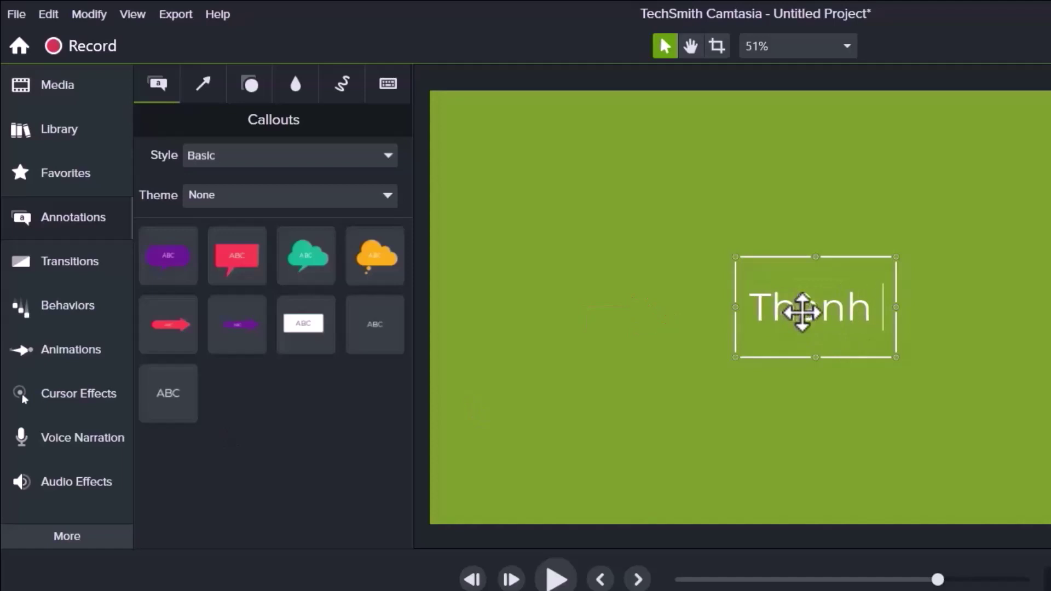
type("pho")
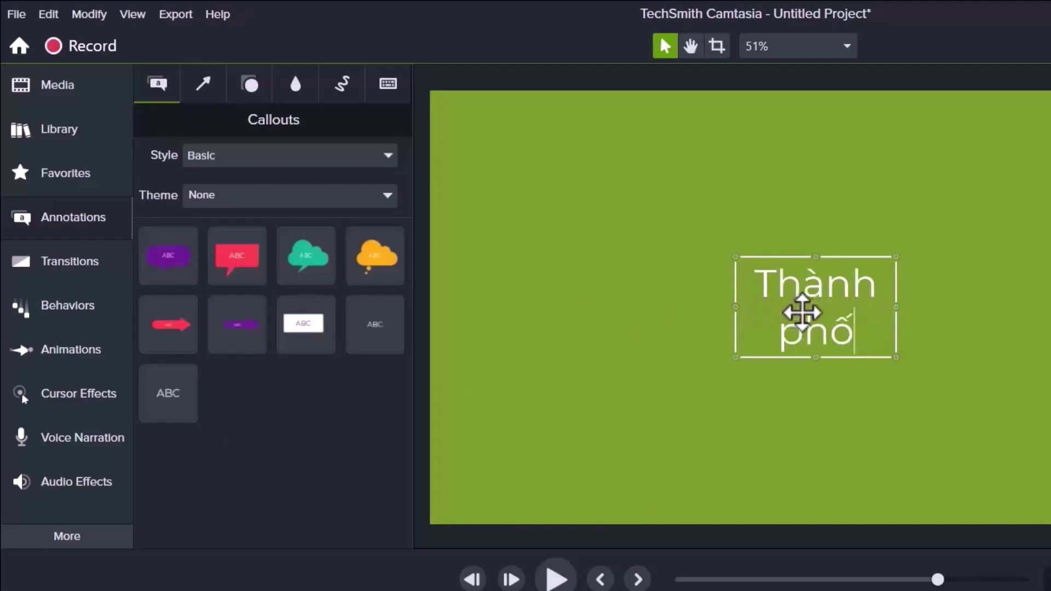
type(" Huế")
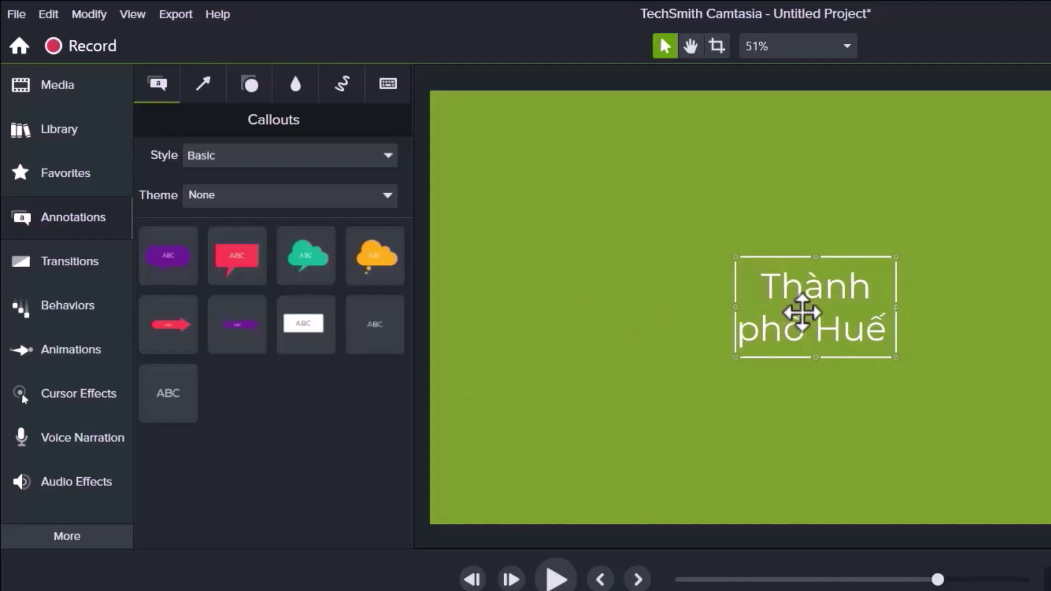
type(" xin chào")
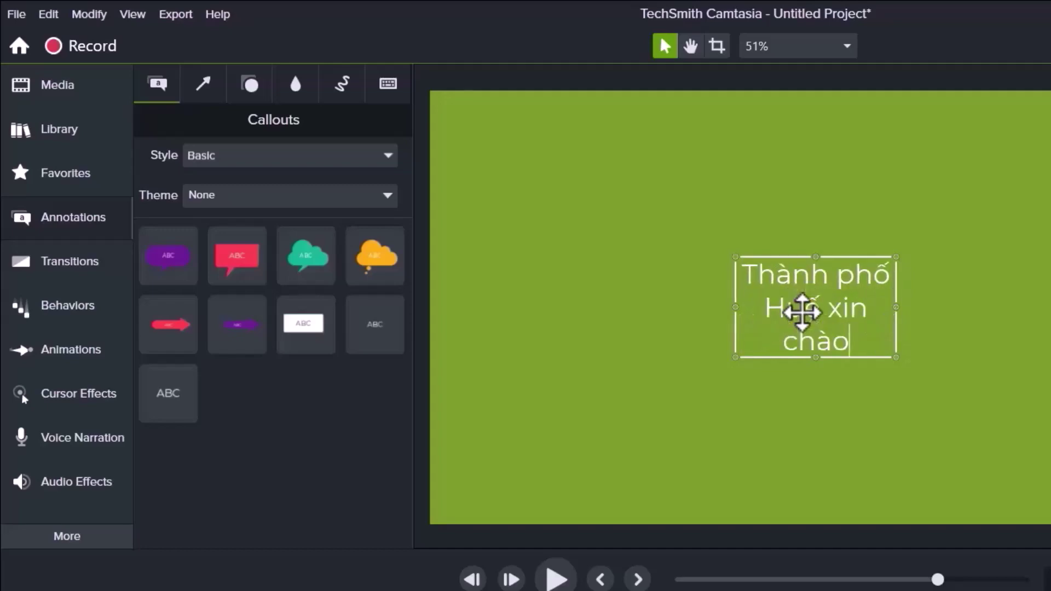
type(" quý khách!")
Enlarge all the callout text to size 237 and set its font style to Bold
key("ctrl+a")
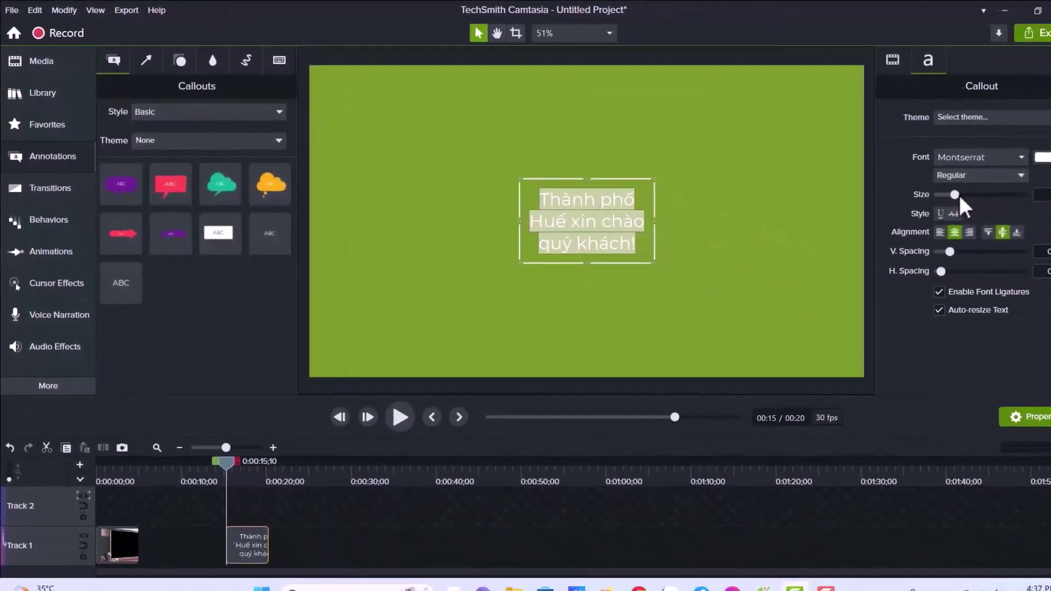
mouse_move(967, 195)
left_mouse_down()
mouse_move(983, 195)
mouse_move(957, 188)
mouse_move(982, 189)
left_mouse_up()
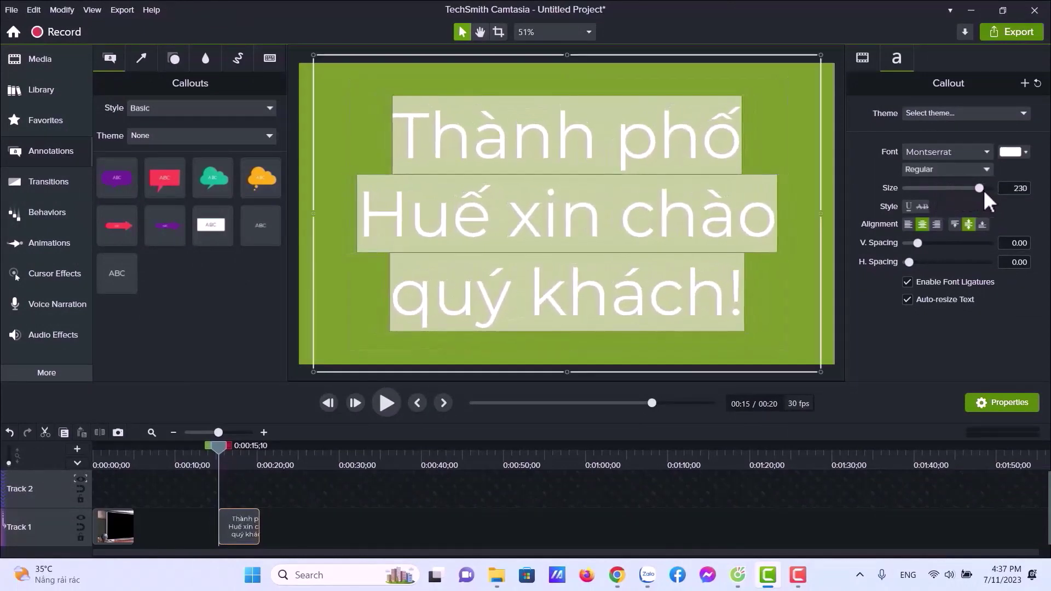
left_click(987, 170)
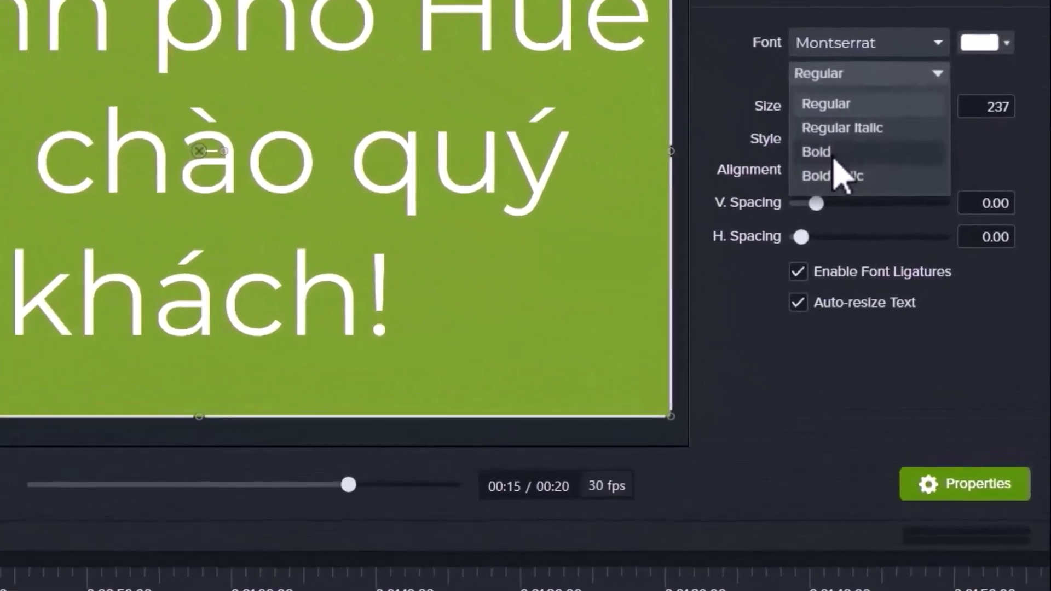
left_click(832, 154)
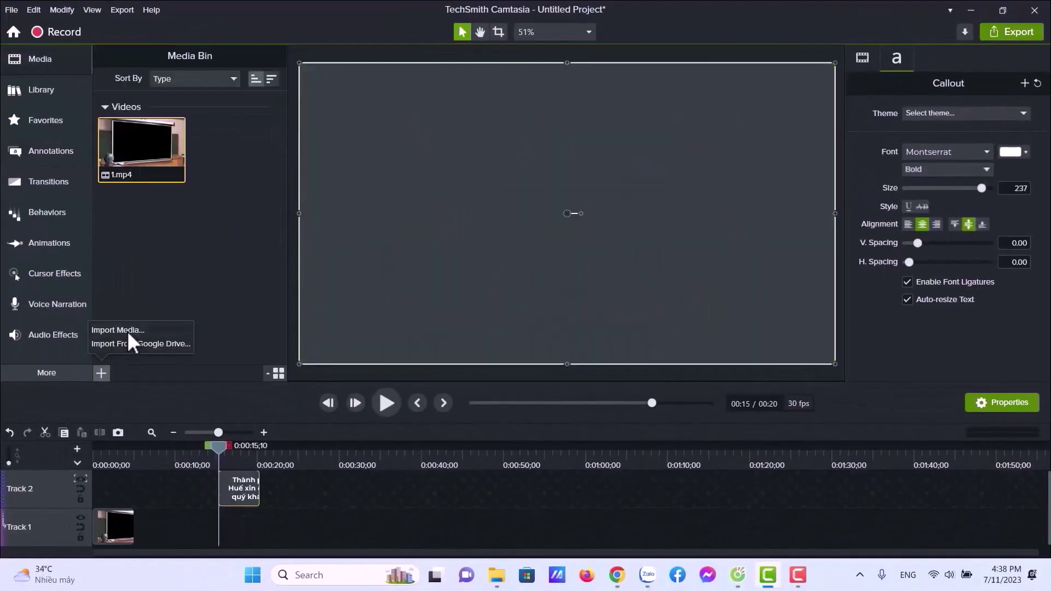
left_click(127, 330)
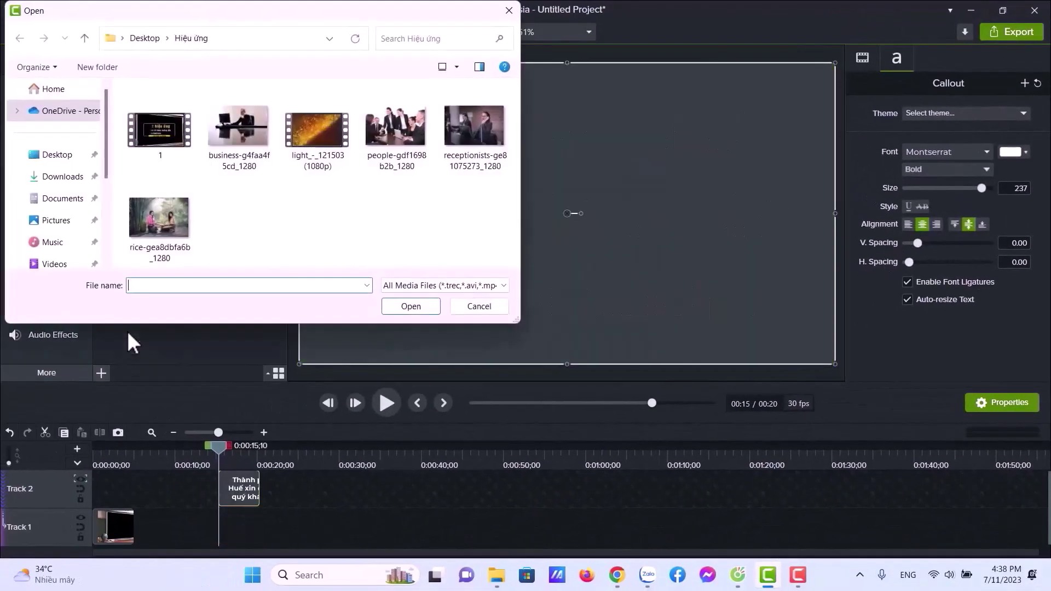
left_click(315, 140)
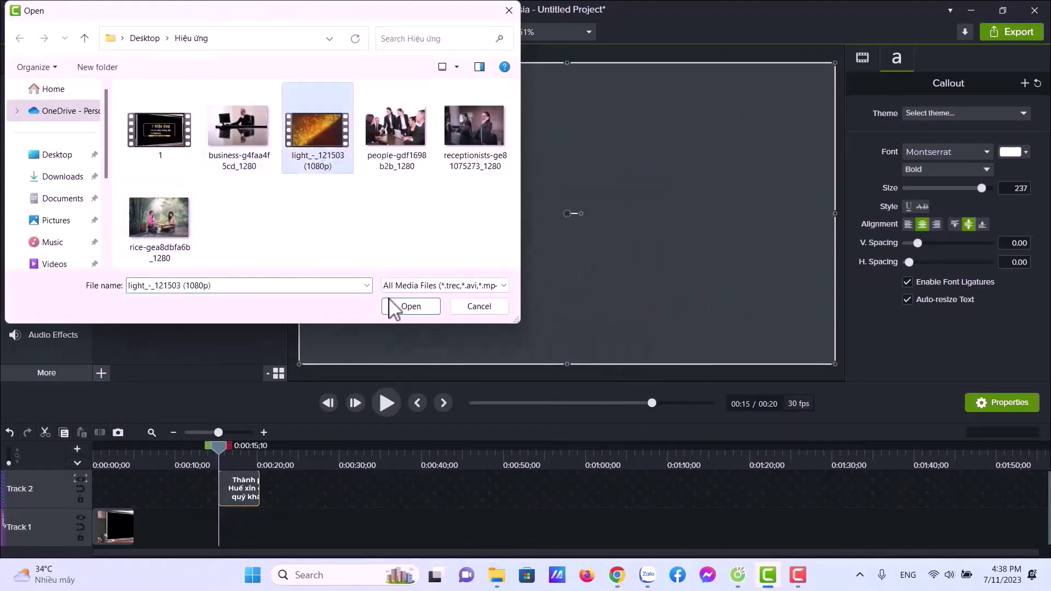
left_click(407, 307)
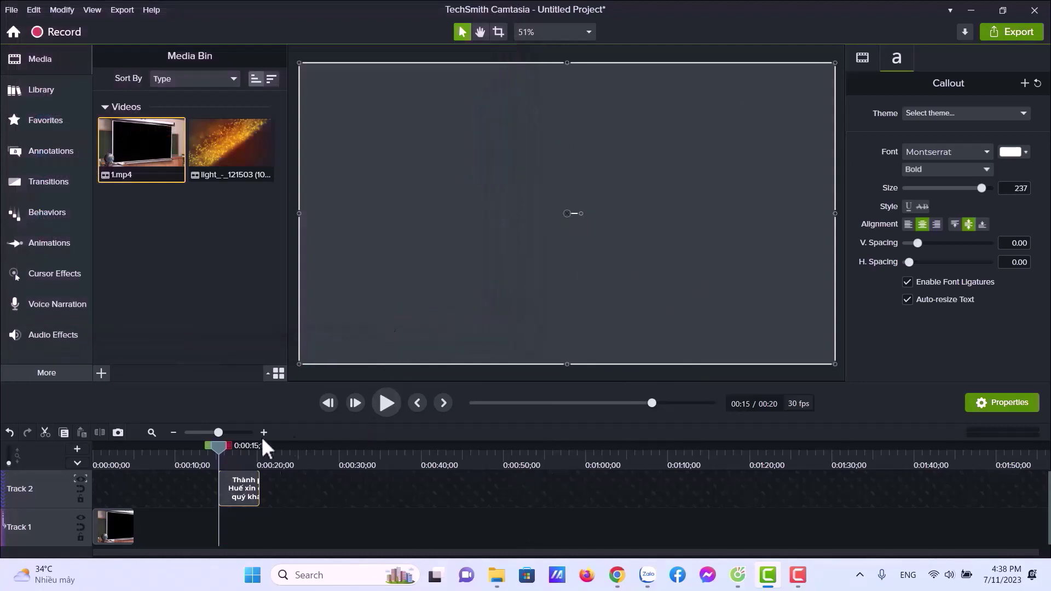
left_click(230, 153)
left_click_drag(229, 153, 219, 540)
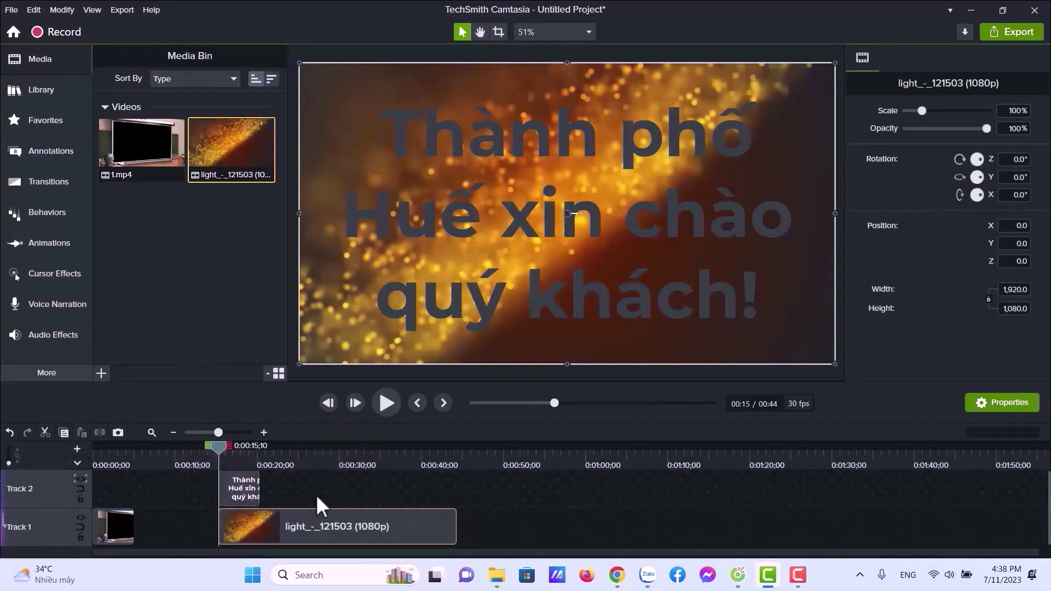
Extend the text clip on Track 2 to the end of the light video and apply the Fly In behavior to it
left_click(257, 488)
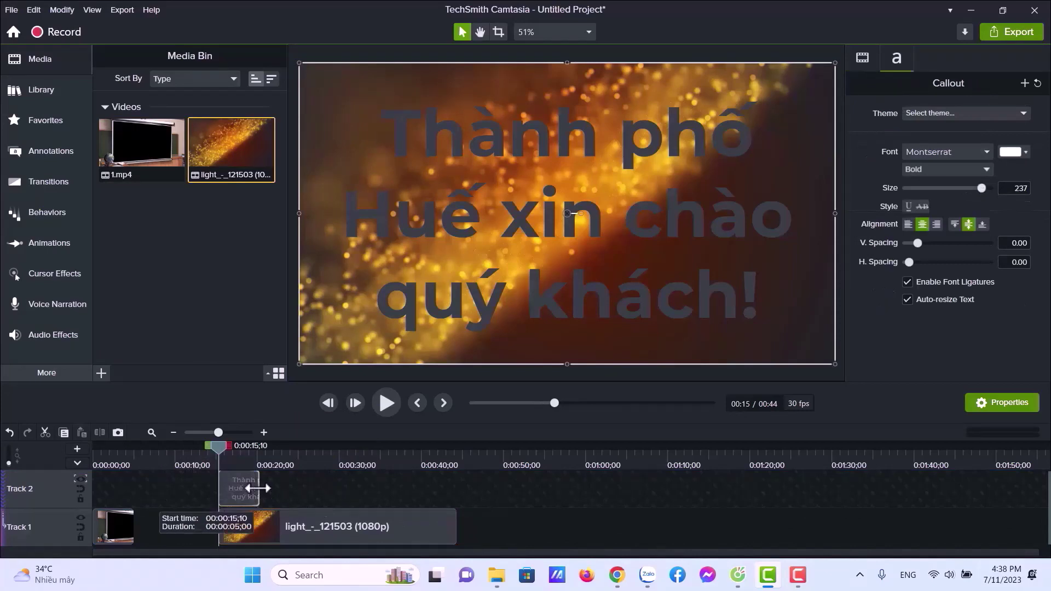
left_click_drag(257, 487, 455, 497)
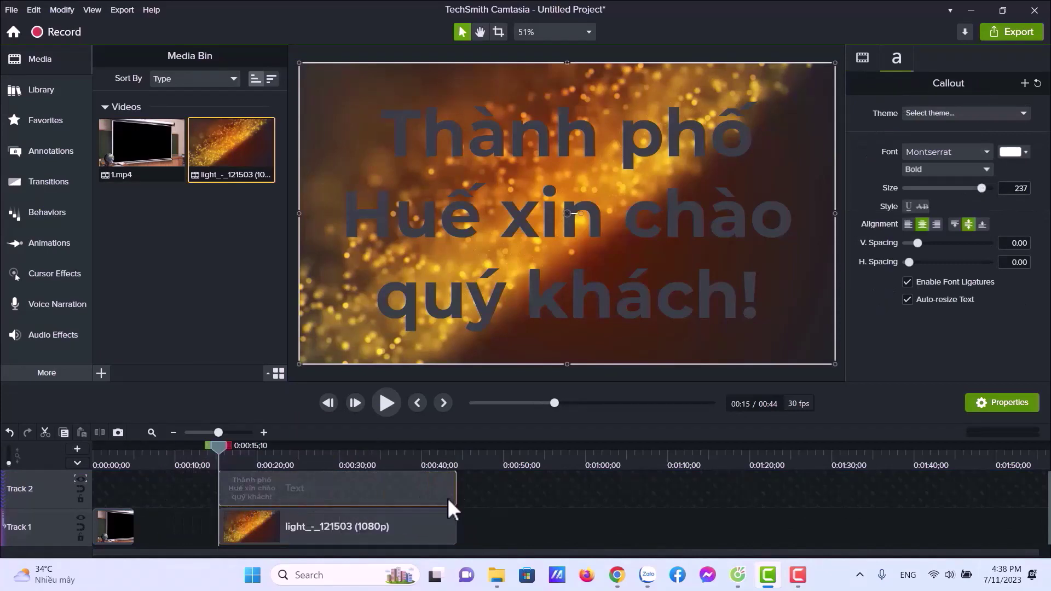
left_click(33, 216)
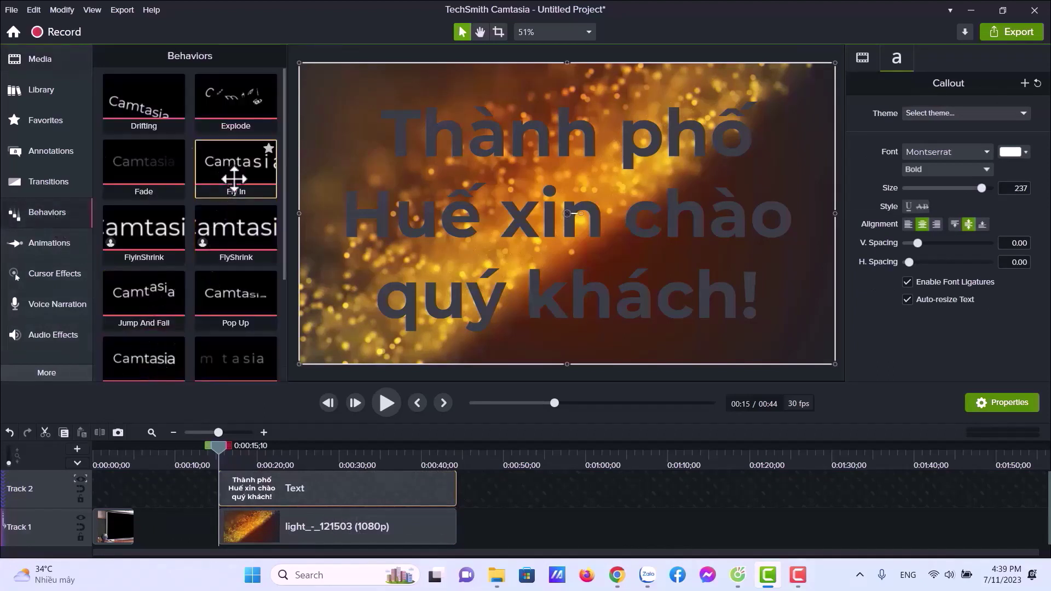
left_click_drag(234, 178, 264, 478)
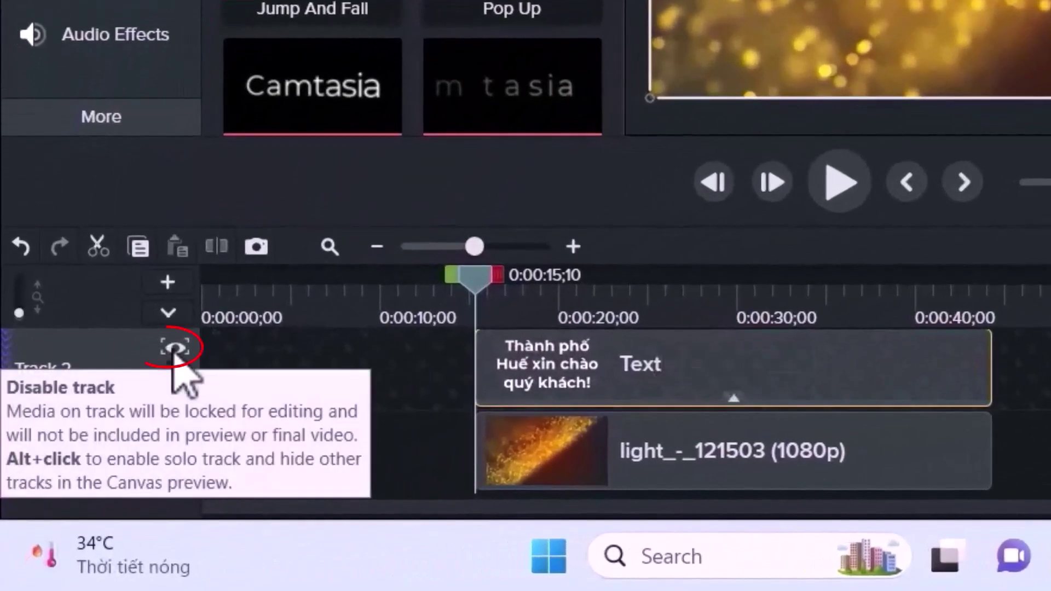
Set Track 2's matte mode to Alpha and preview the text animation from near the start of the clip
left_click(173, 349)
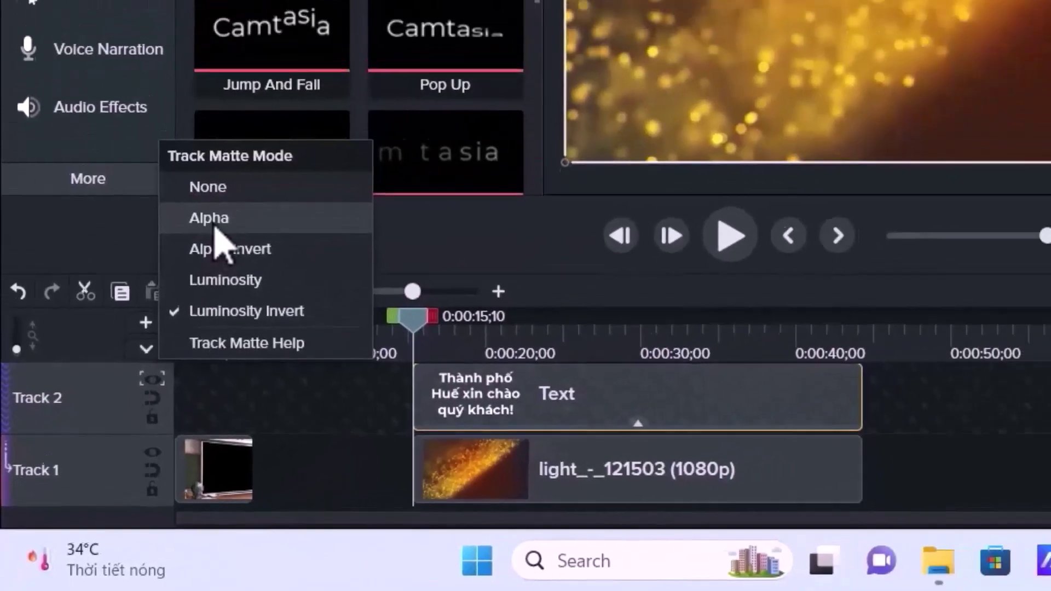
left_click(240, 162)
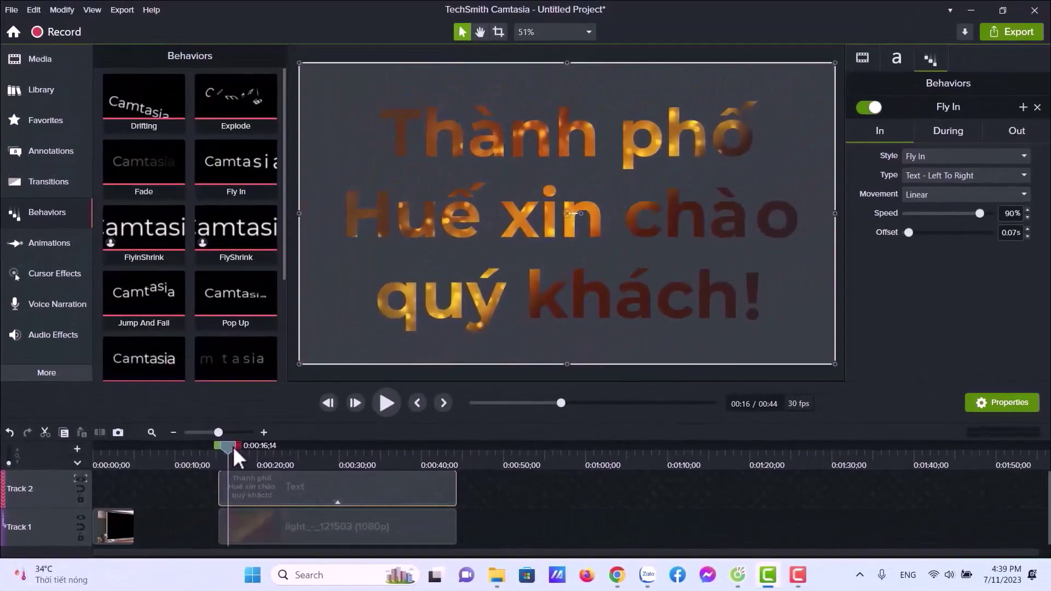
mouse_move(232, 445)
left_mouse_down()
mouse_move(270, 454)
mouse_move(228, 452)
left_mouse_up()
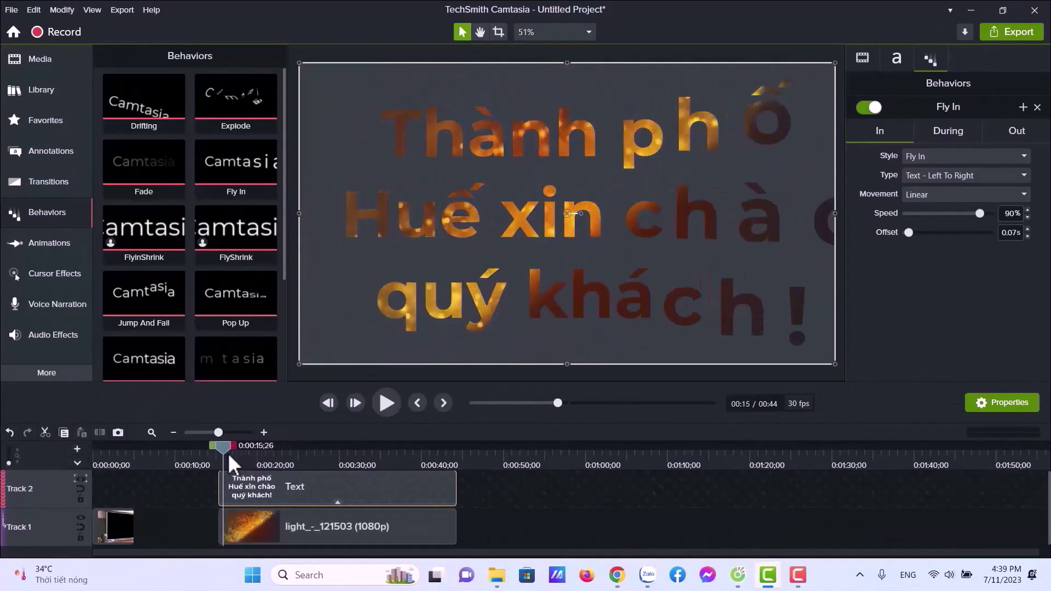
left_click(384, 402)
Switch Track 2's matte mode to Alpha Invert and play back the effect
left_click(81, 478)
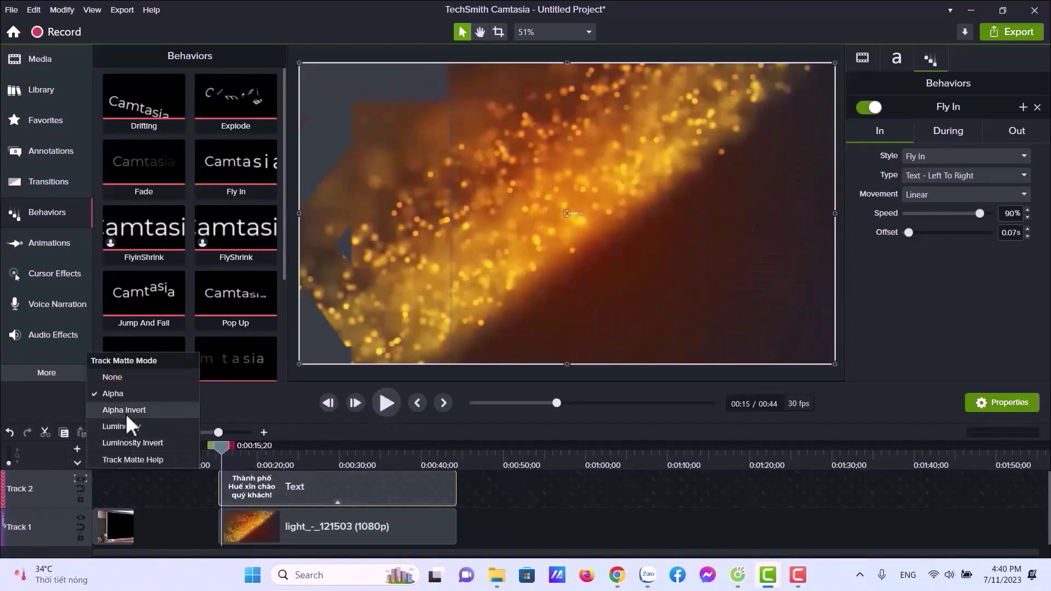
left_click(389, 403)
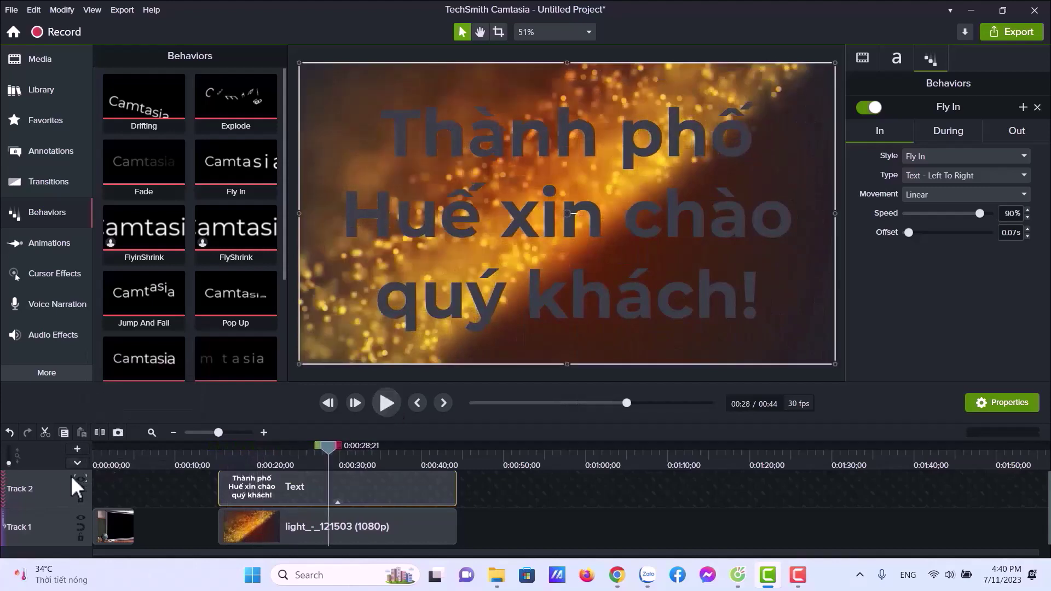
Change Track 2's matte mode to Luminosity and play back the text effect
left_click(83, 477)
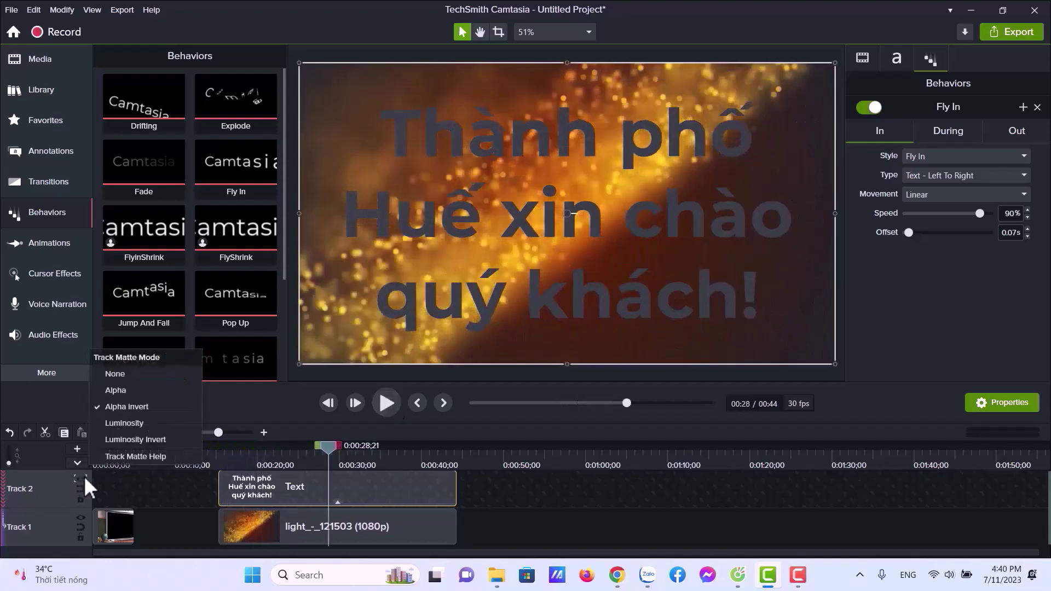
left_click(127, 423)
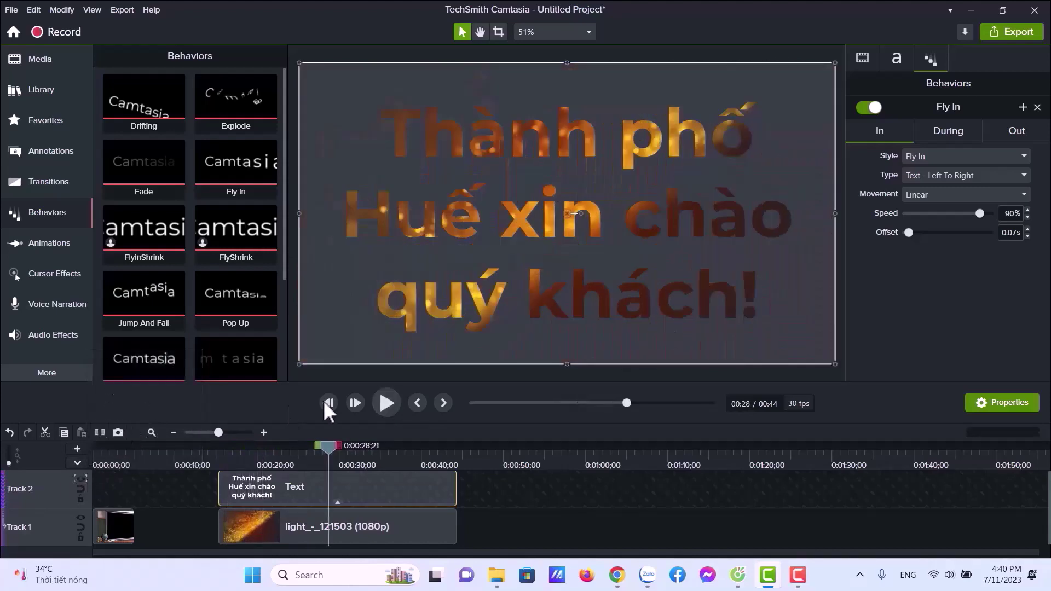
left_click(391, 403)
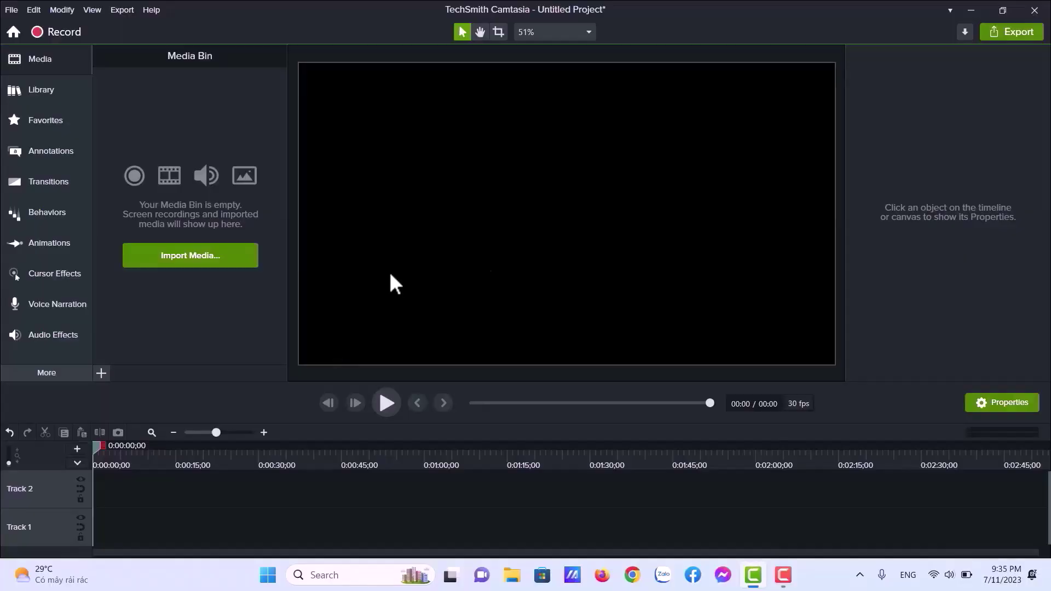
Import all four images (business, man, mom and young-woman) from the Hiệu ứng\Anh folder into the empty project
left_click(185, 261)
left_click(164, 123)
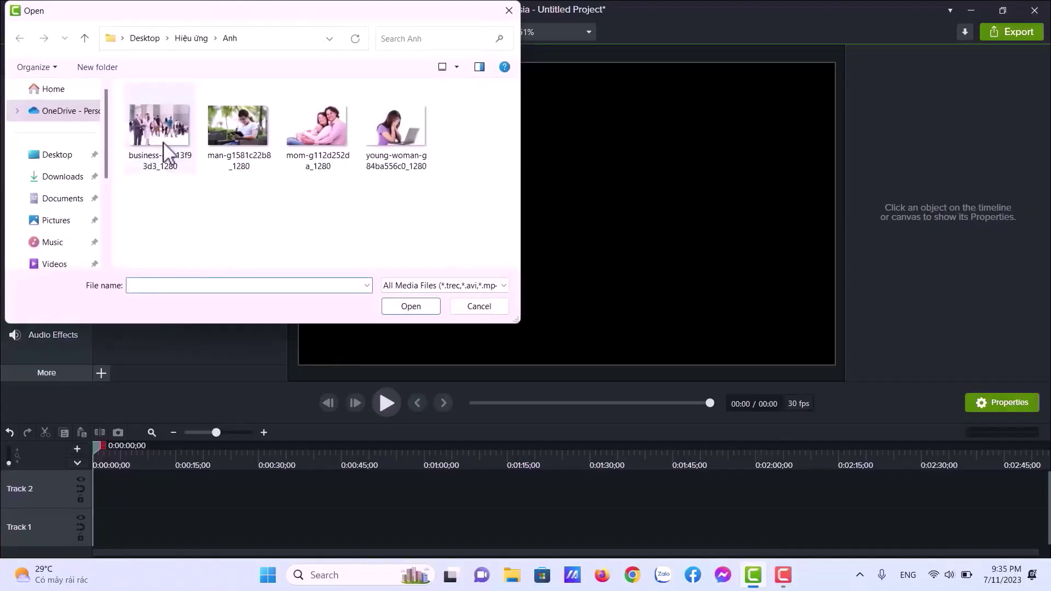
left_click(393, 140, "shift")
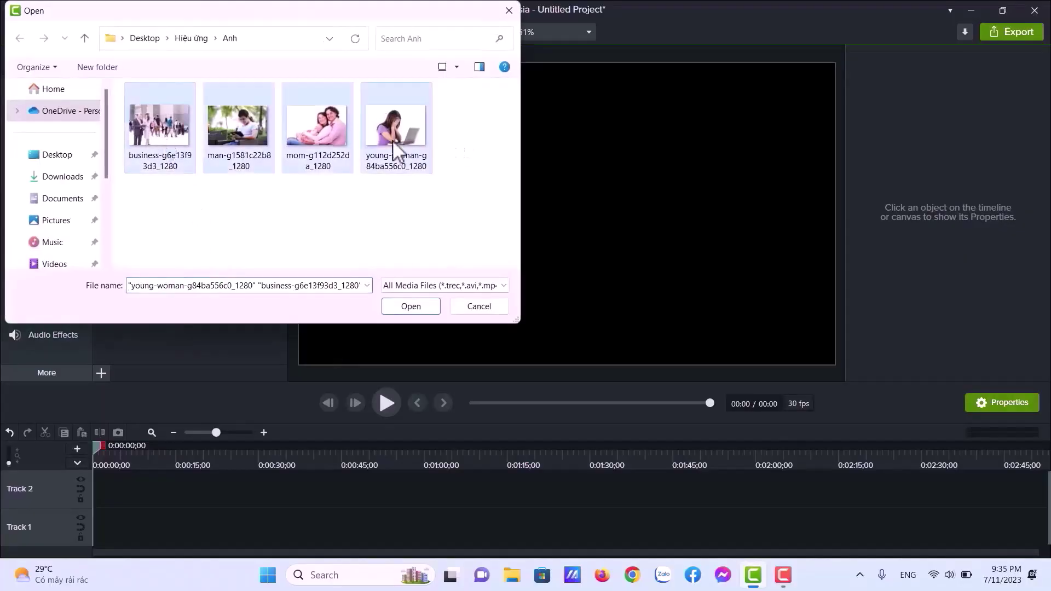
left_click(411, 307)
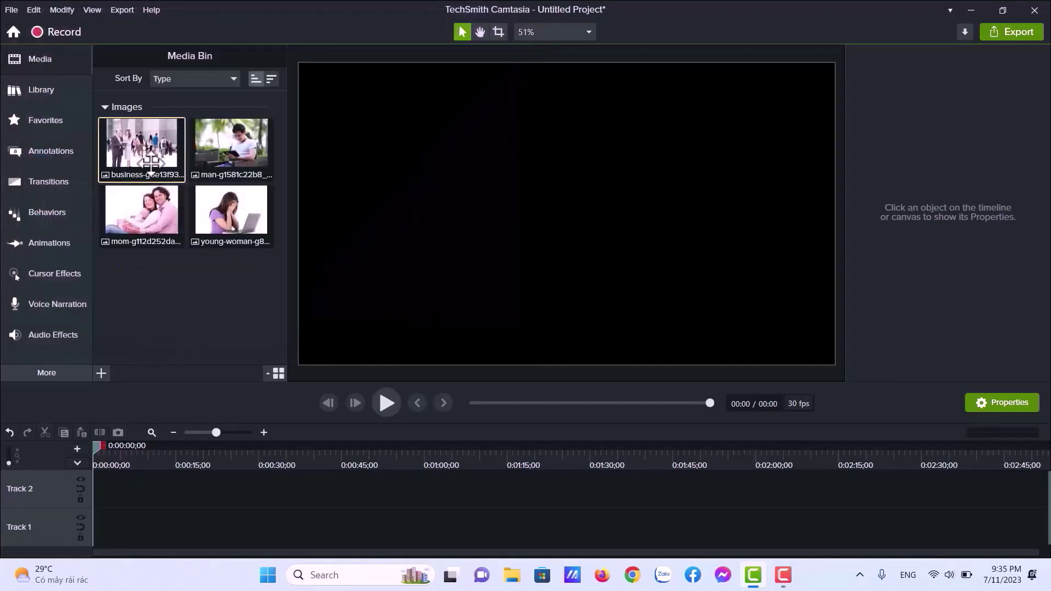
Place the business image at the start of Track 1 and shorten its clip to about 2 seconds
left_click_drag(151, 163, 81, 526)
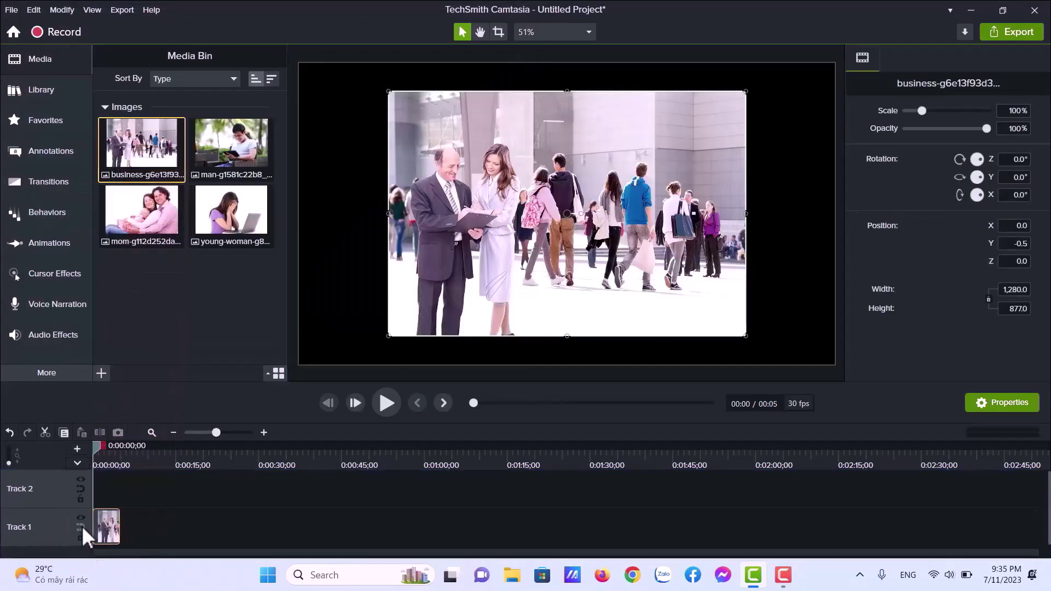
left_click(233, 432)
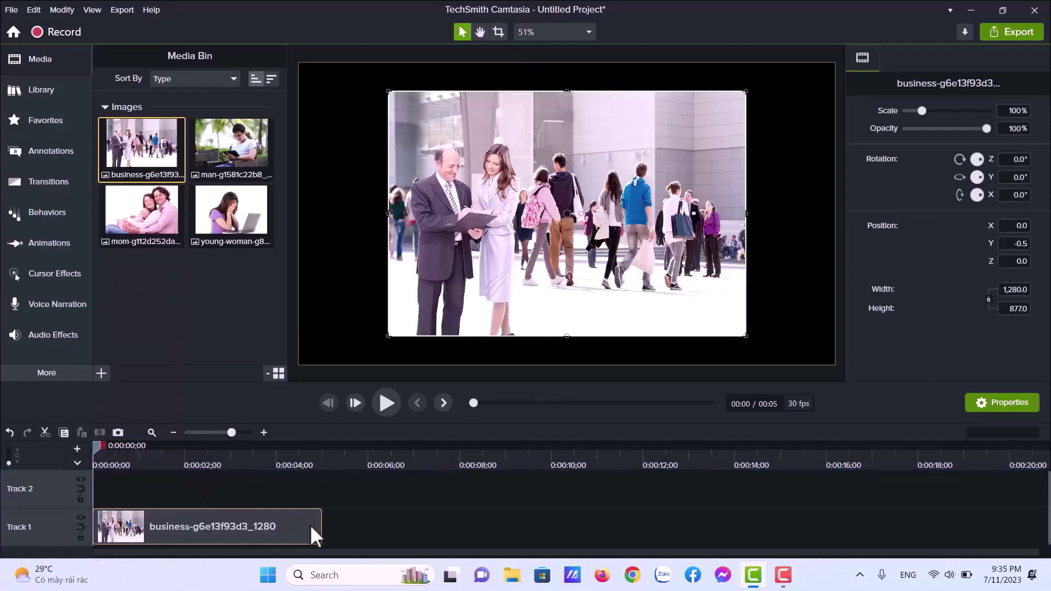
left_click_drag(319, 532, 201, 523)
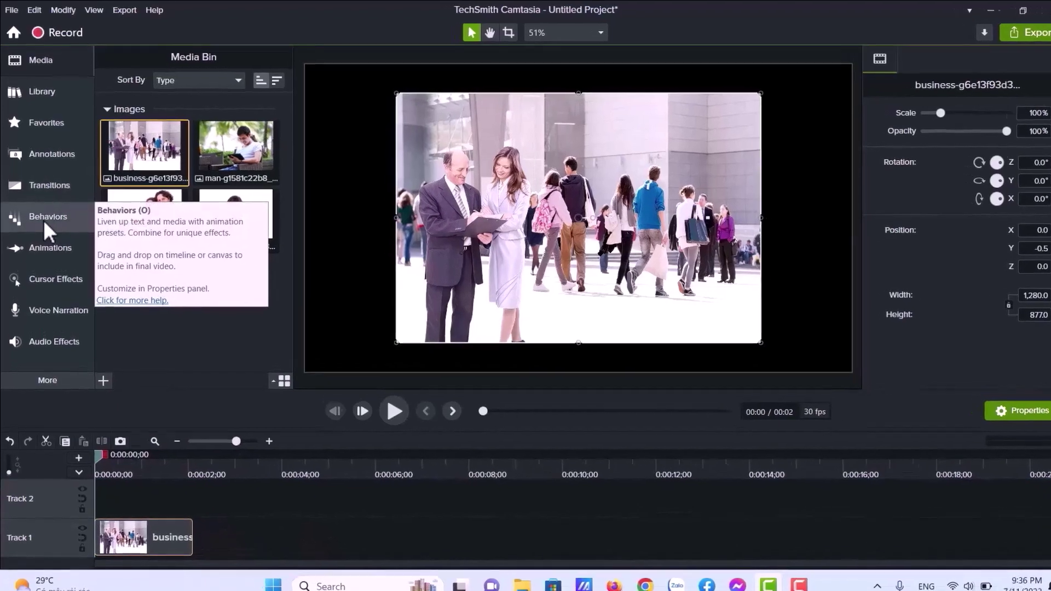
Apply the Fly In behavior to the business clip on Track 1 and scale its image to fit the canvas
left_click(44, 218)
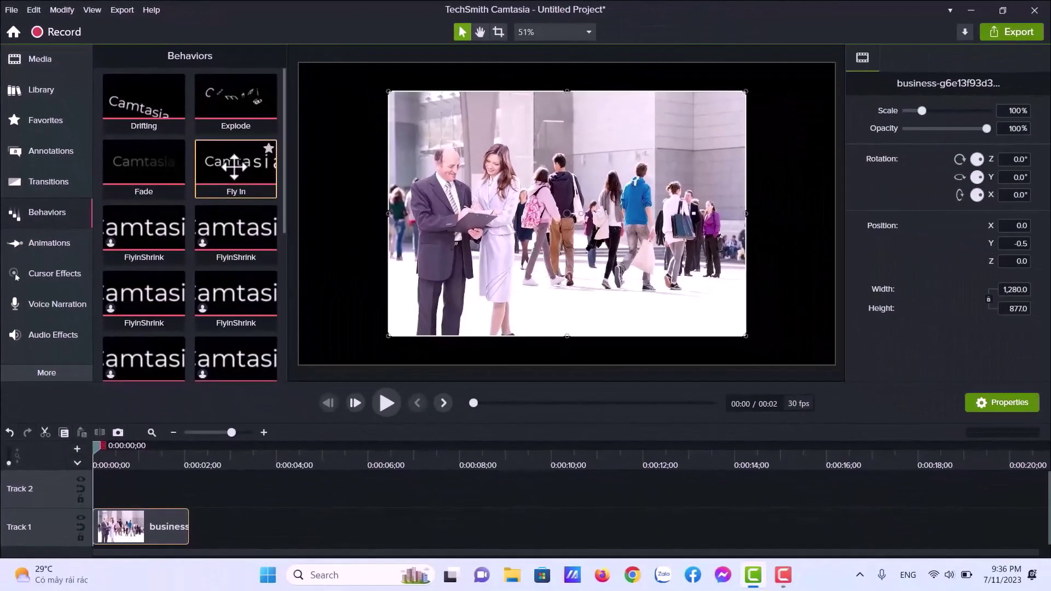
left_click_drag(243, 176, 134, 526)
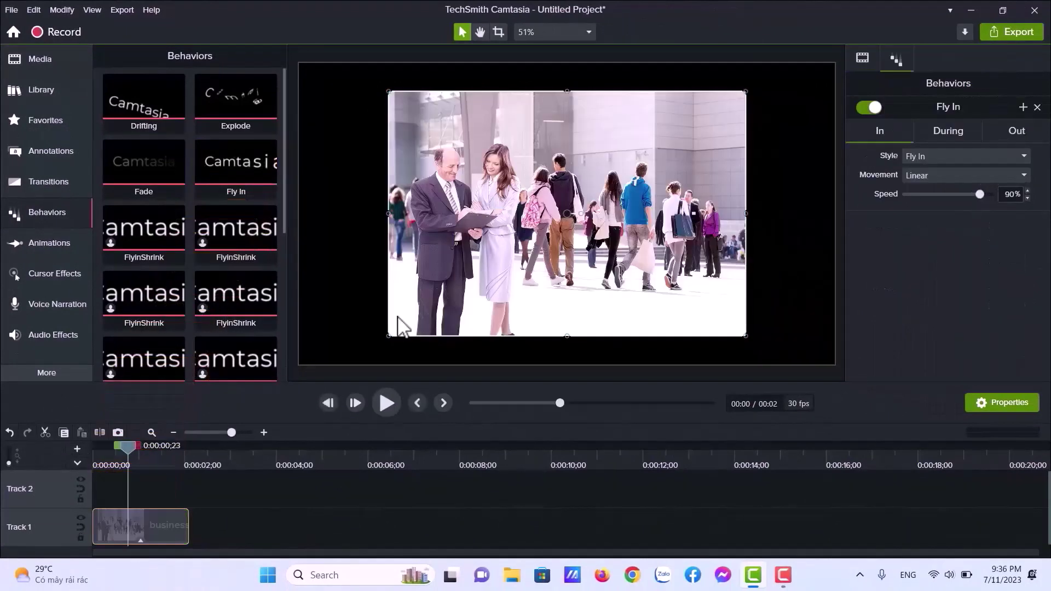
right_click(497, 252)
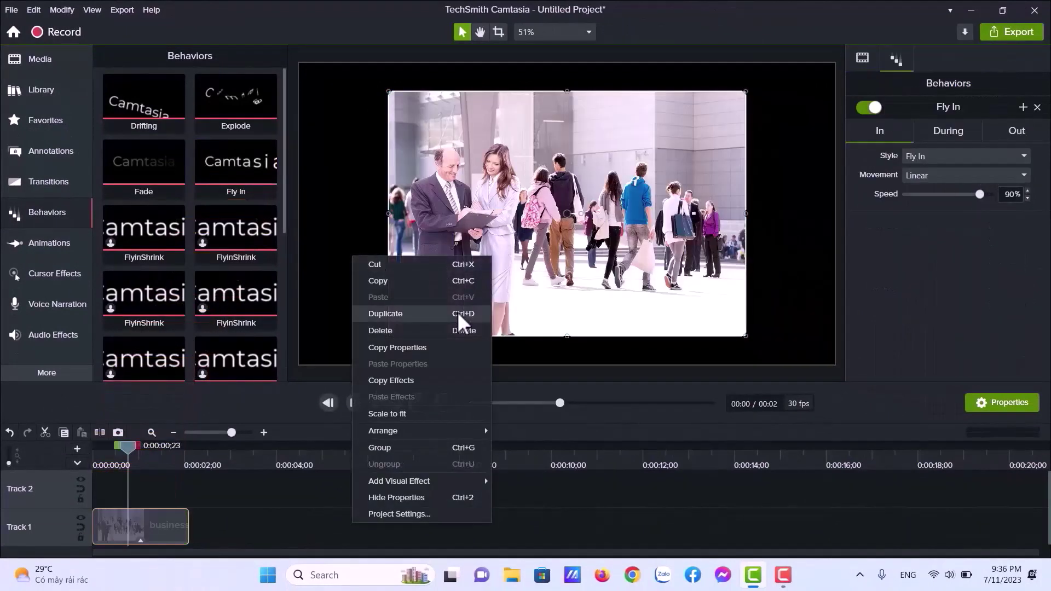
left_click(402, 412)
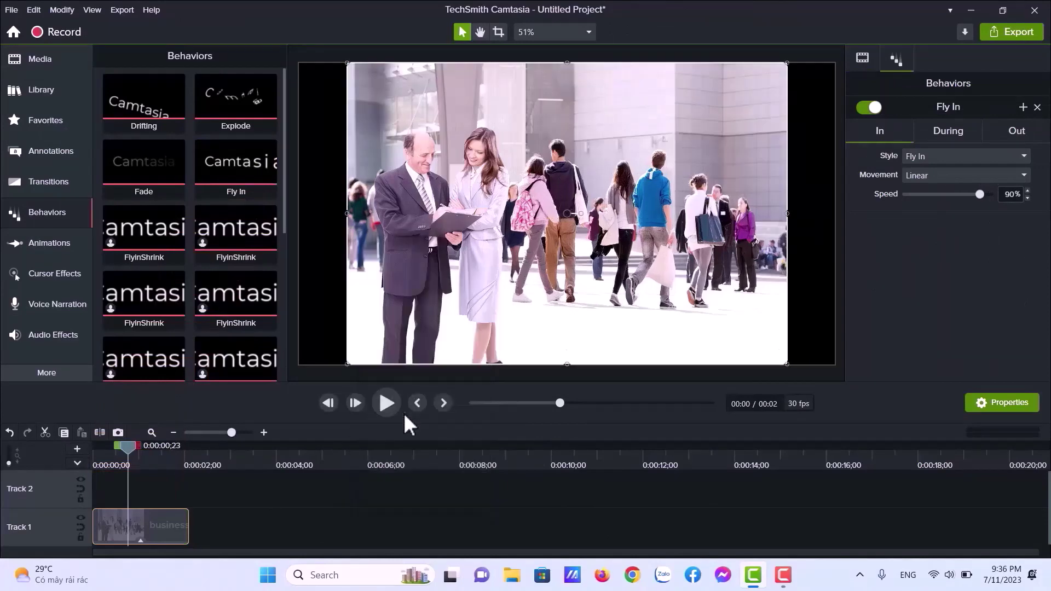
Set the Out style of the business clip's Fly In behavior to Shrink
left_click(1007, 402)
left_click(1007, 404)
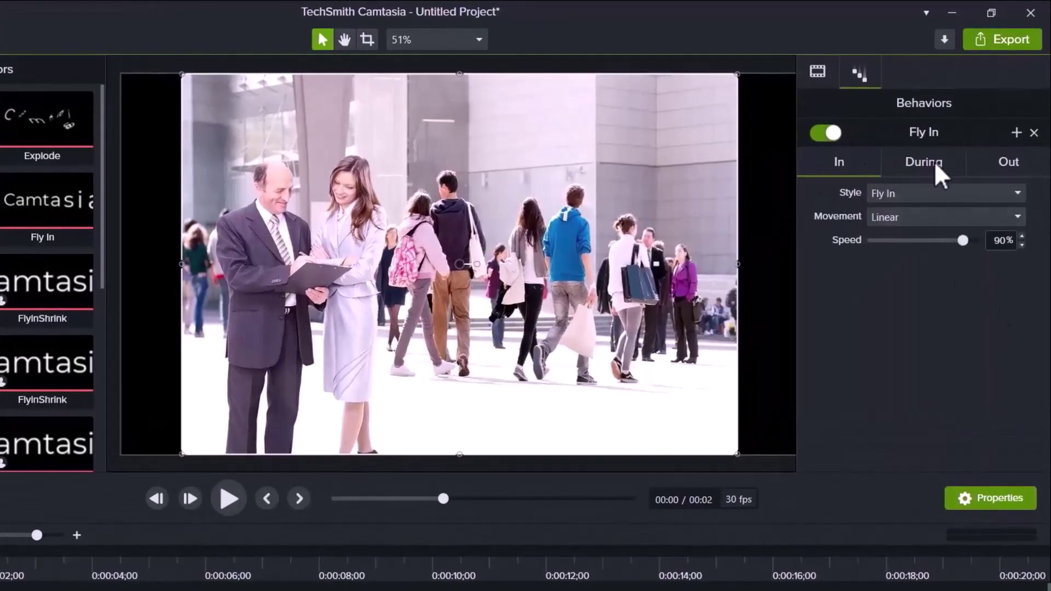
left_click(1008, 162)
left_click(1017, 192)
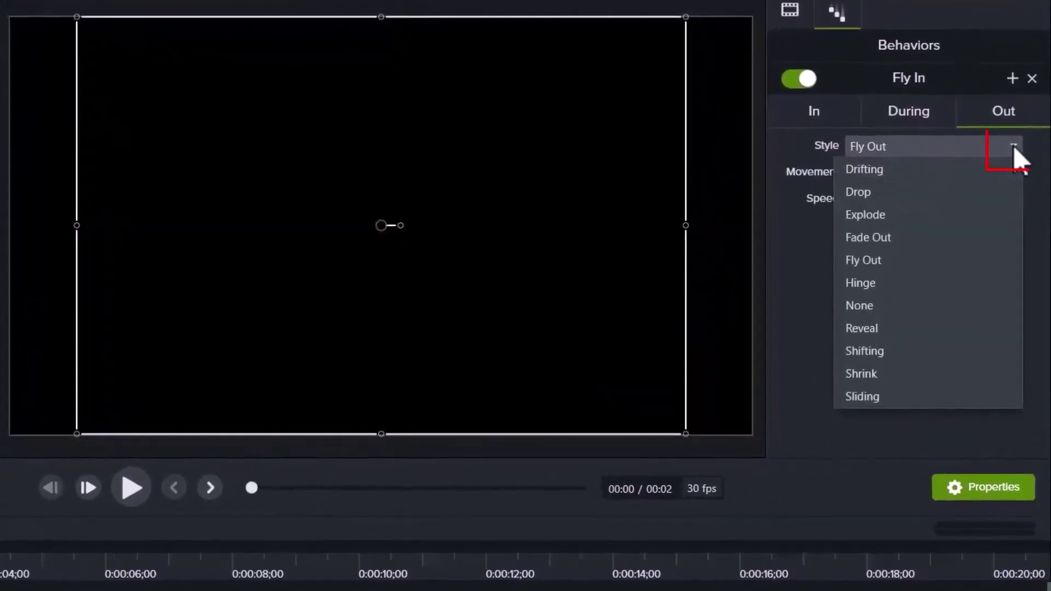
left_click(877, 382)
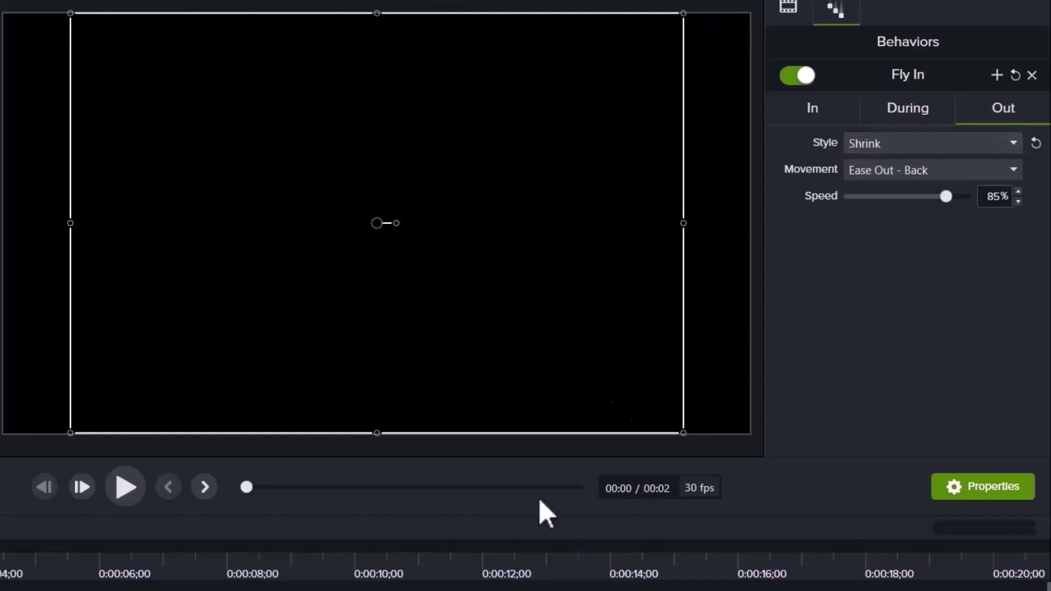
Save the business clip's customized behavior as a preset named FlyinShrink
left_click(996, 77)
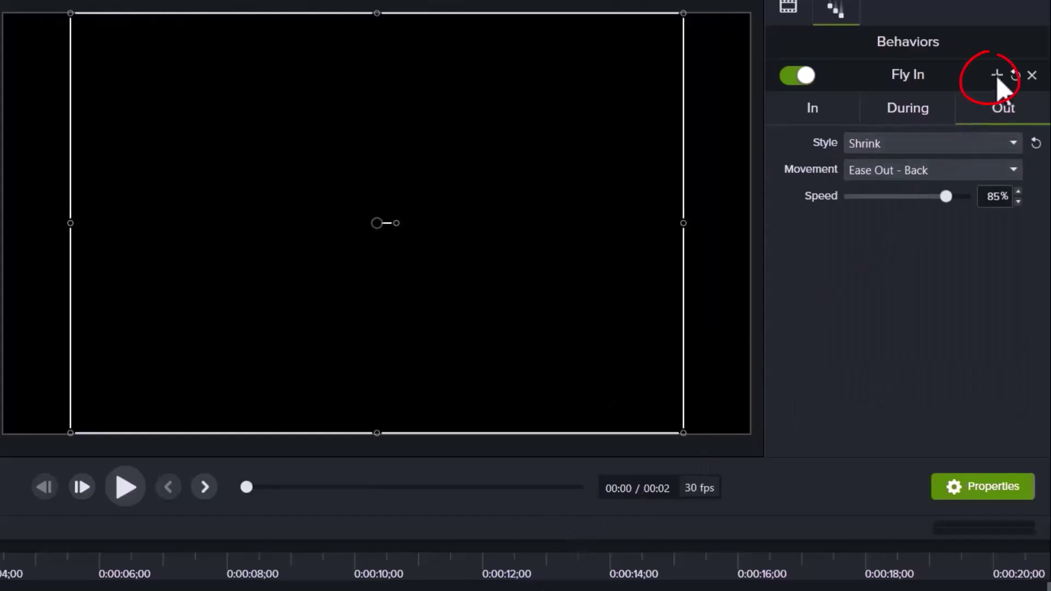
left_click(373, 307)
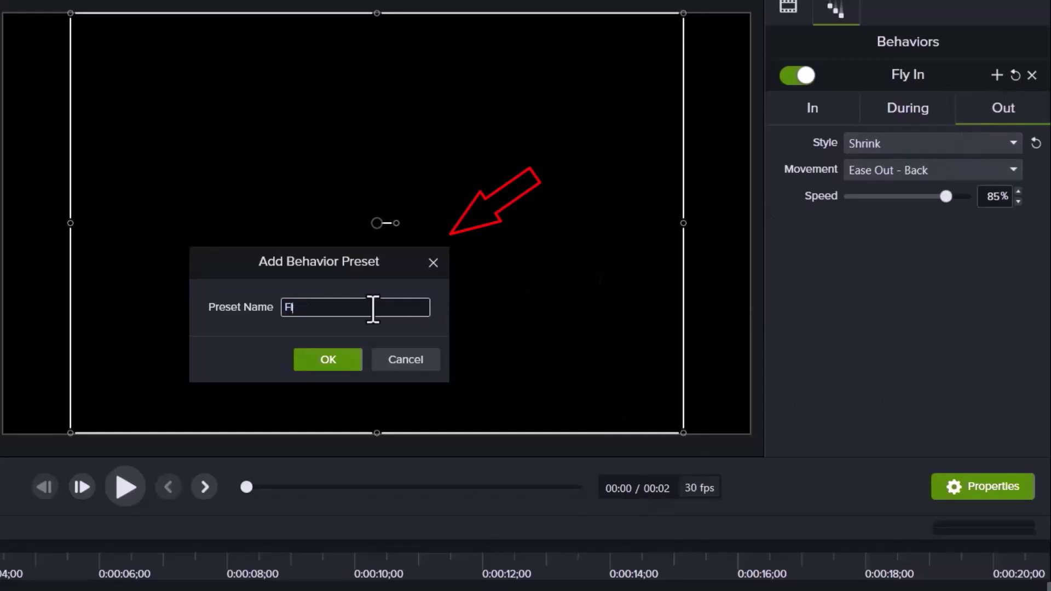
key("BackSpace")
type("F")
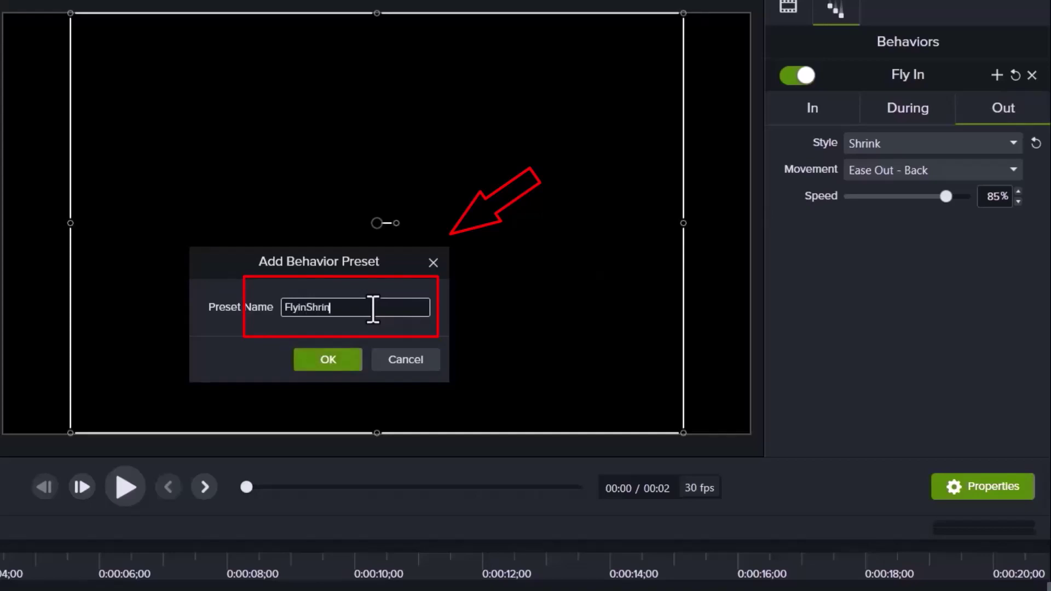
left_click(347, 363)
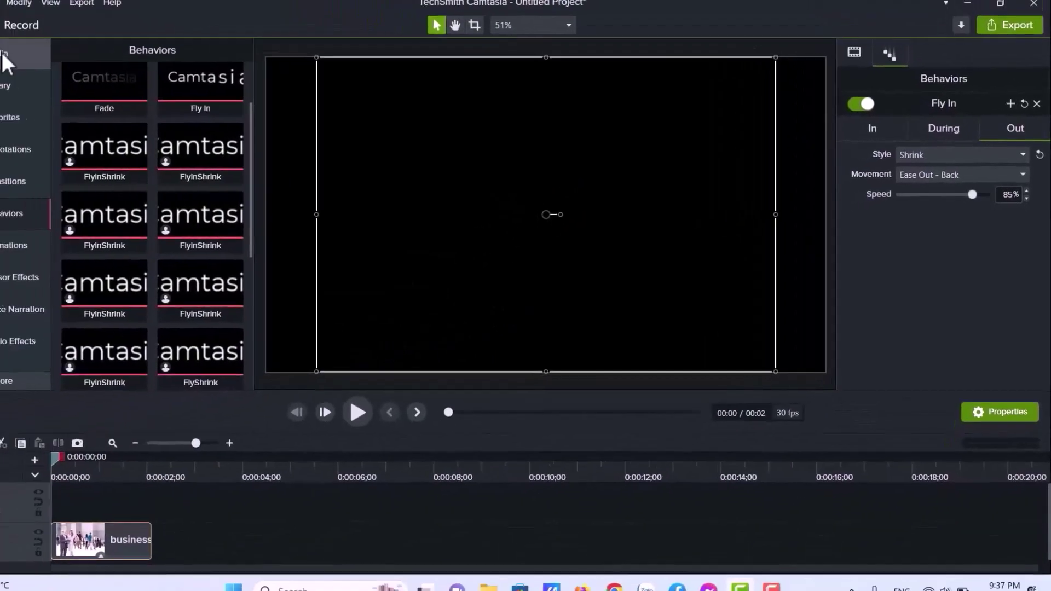
Add the man, mom and young-woman images together to Track 1, directly after the business clip
left_click(3, 55)
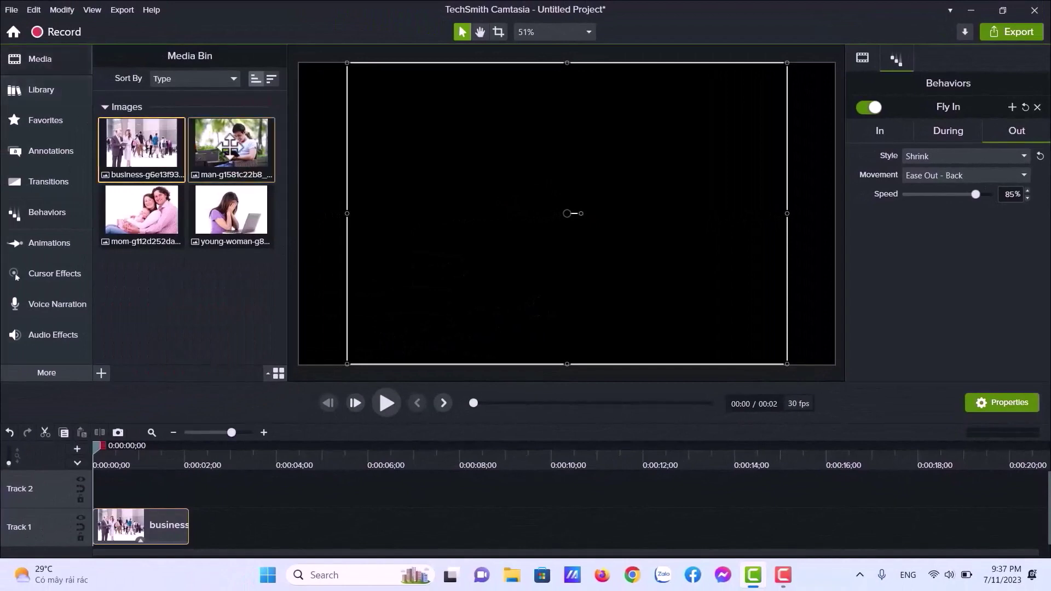
left_click(196, 141)
left_click(227, 219, "shift")
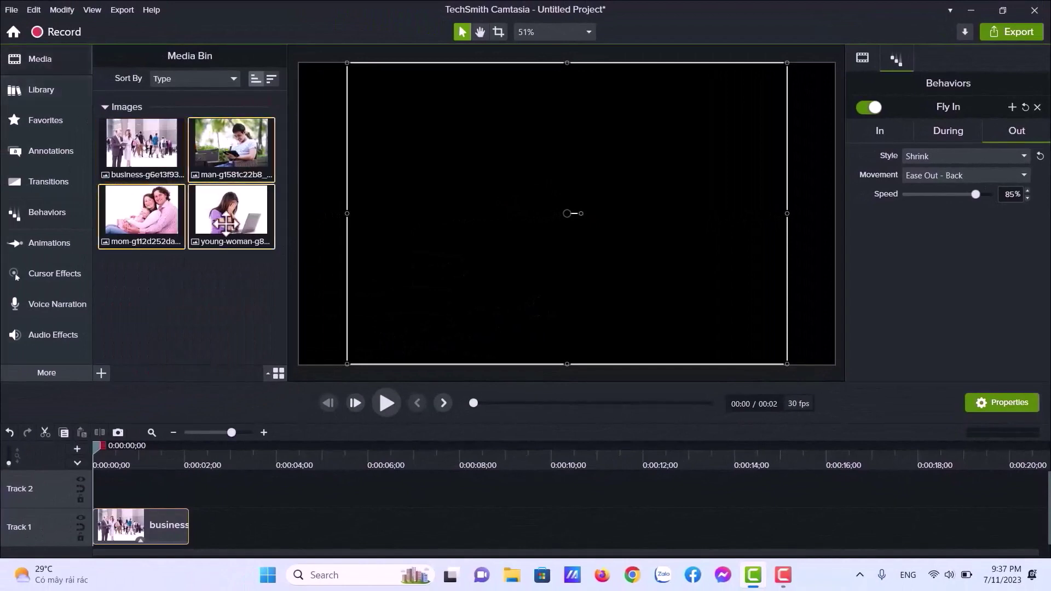
right_click(182, 241)
left_click(167, 233)
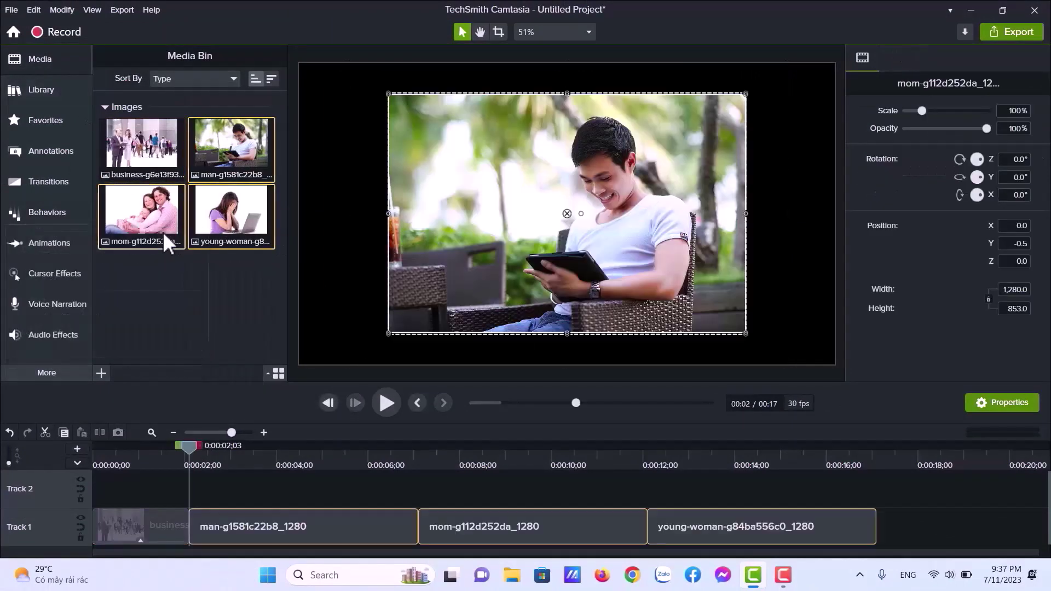
Shorten the man, mom and young-woman clips on Track 1 to about 3 seconds each, without gaps between them
left_click(337, 491)
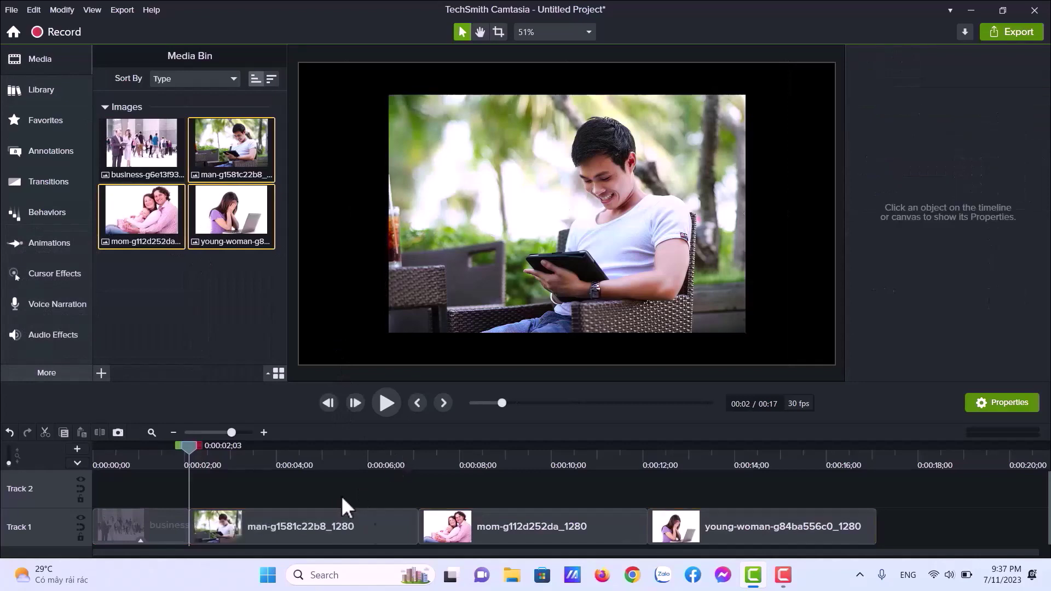
left_click(393, 526)
left_click_drag(418, 529, 343, 527)
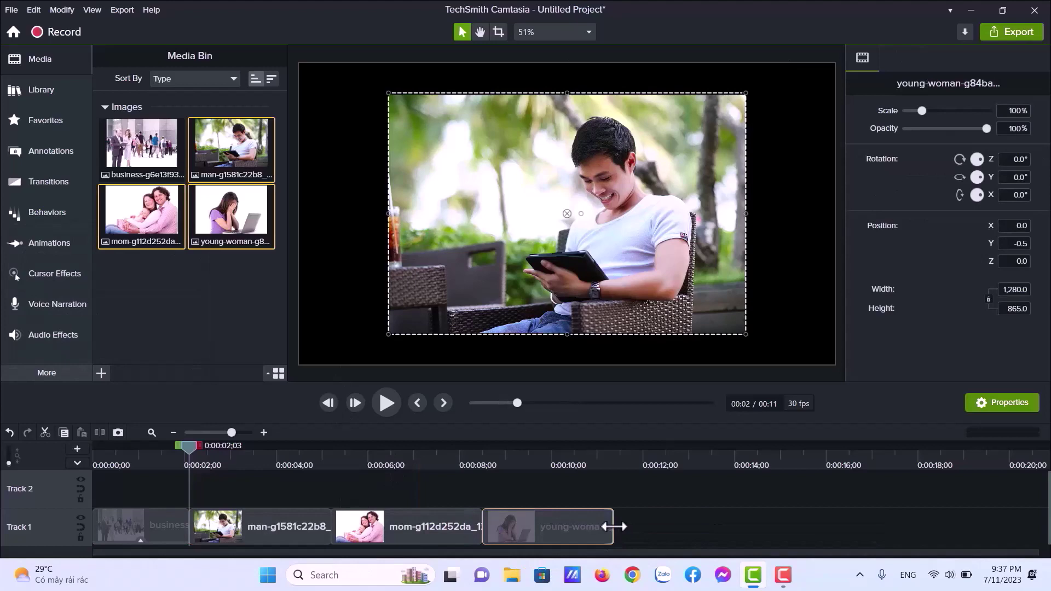
Apply the FlyinShrink behavior preset to the man, mom and young-woman clips together
left_click(294, 526)
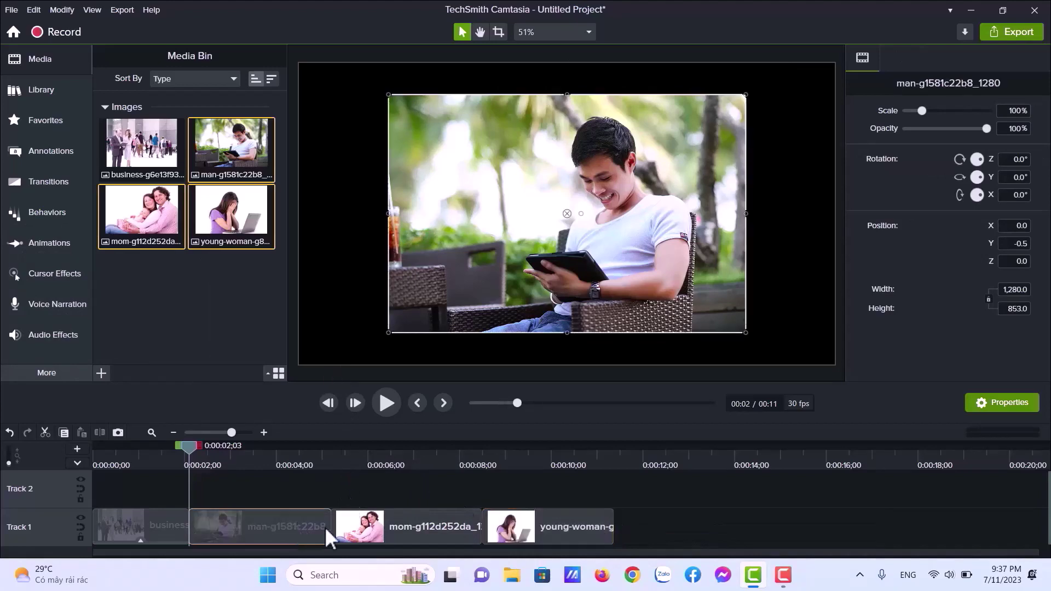
left_click(430, 526)
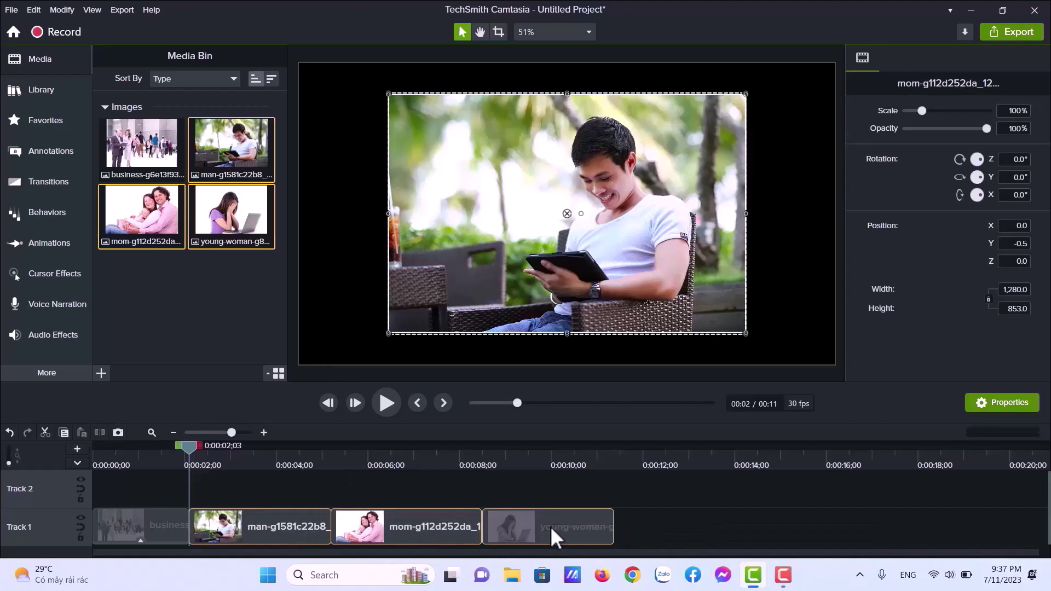
left_click(56, 213)
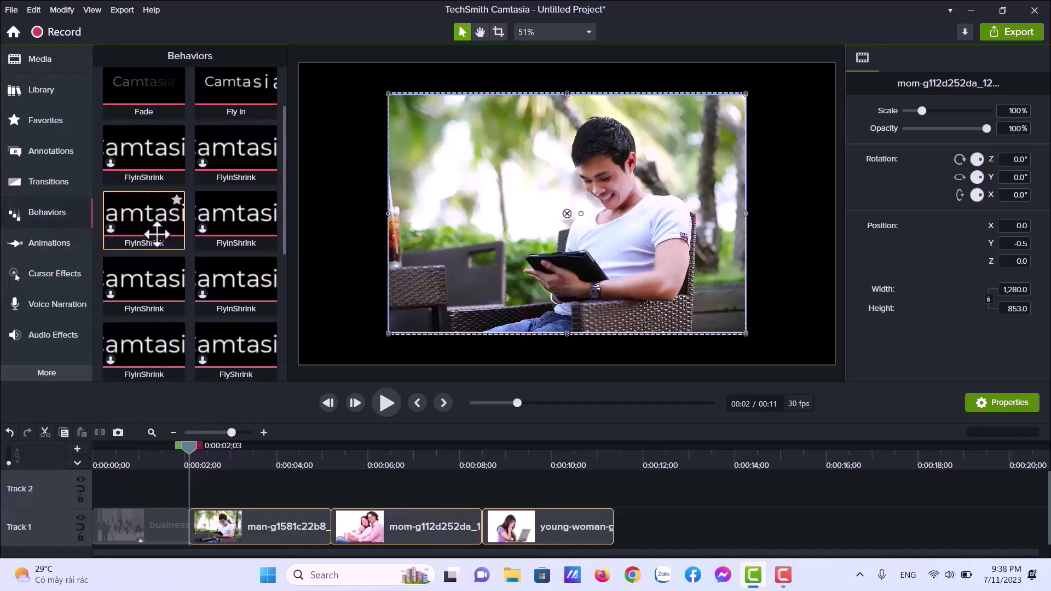
left_click_drag(157, 234, 273, 409)
left_click_drag(296, 501, 303, 520)
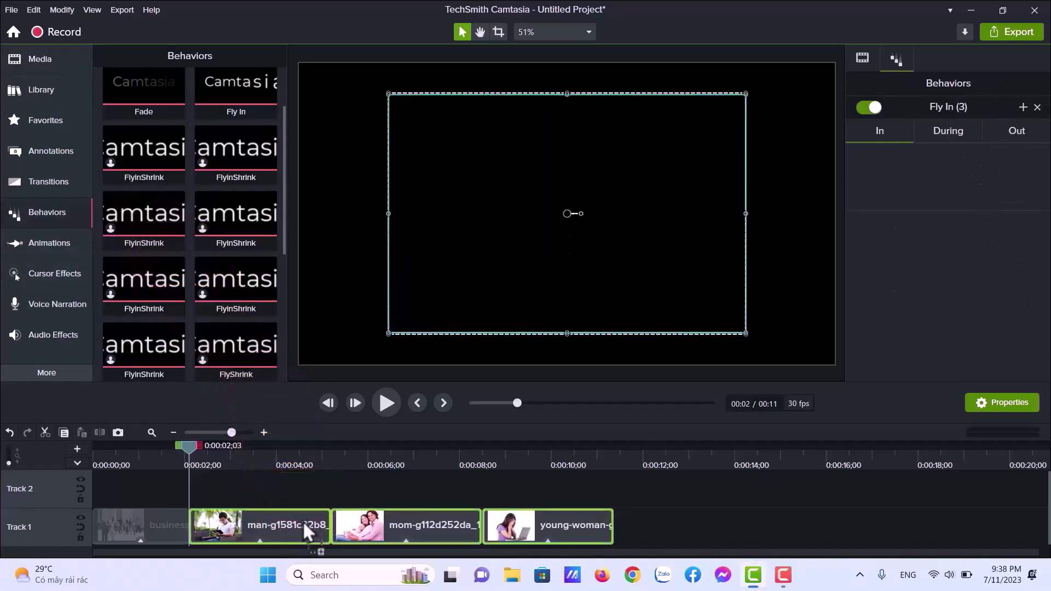
Show the man image at about 3 seconds on the timeline and scale it to fit the canvas
left_click(241, 457)
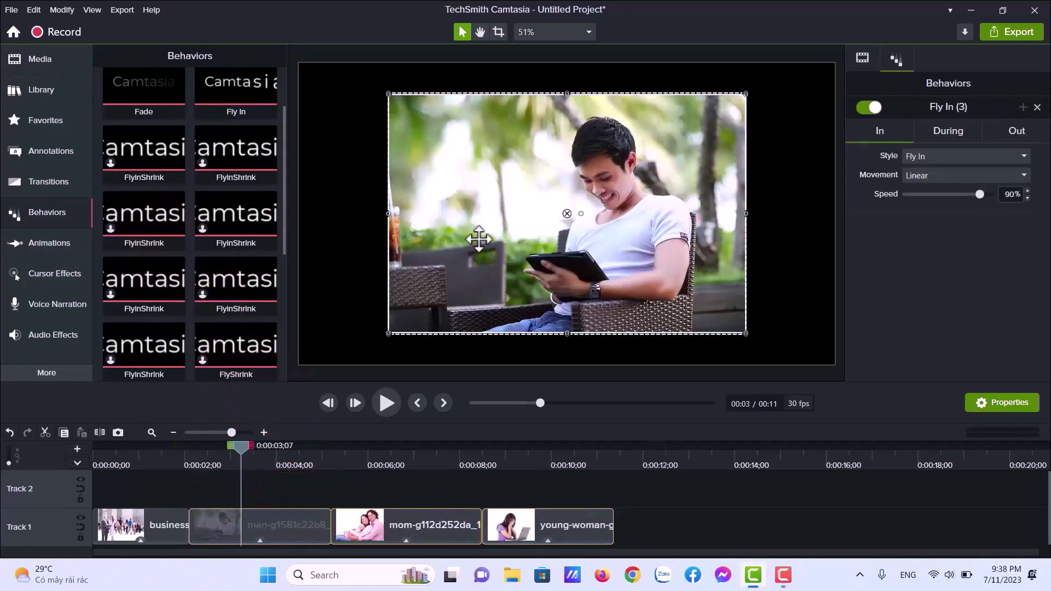
right_click(479, 239)
left_click(402, 397)
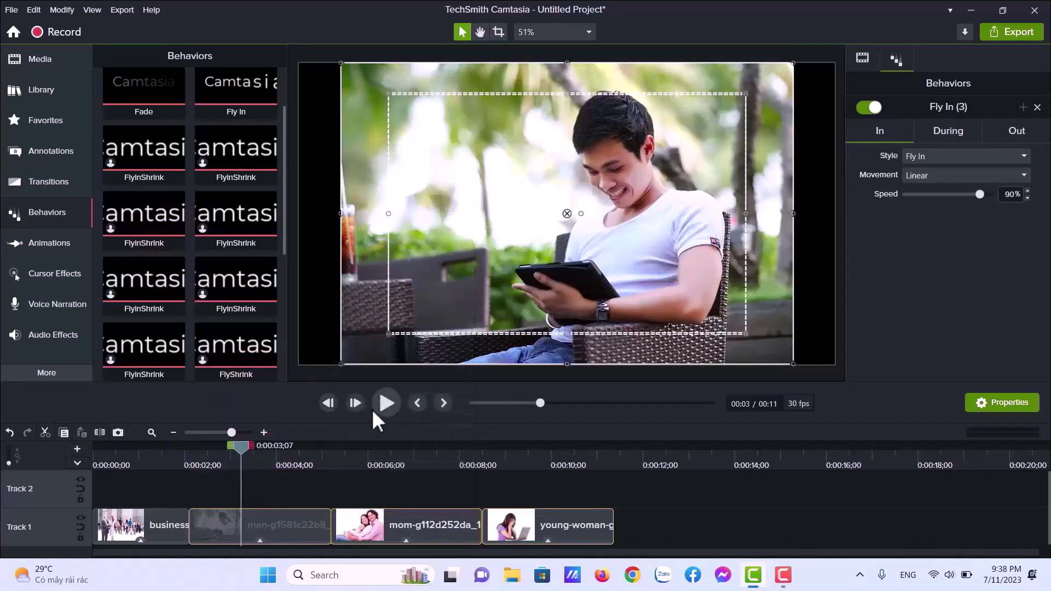
Show the mom image at about 6 seconds on the timeline and scale it to fit the canvas
left_click_drag(238, 445, 380, 459)
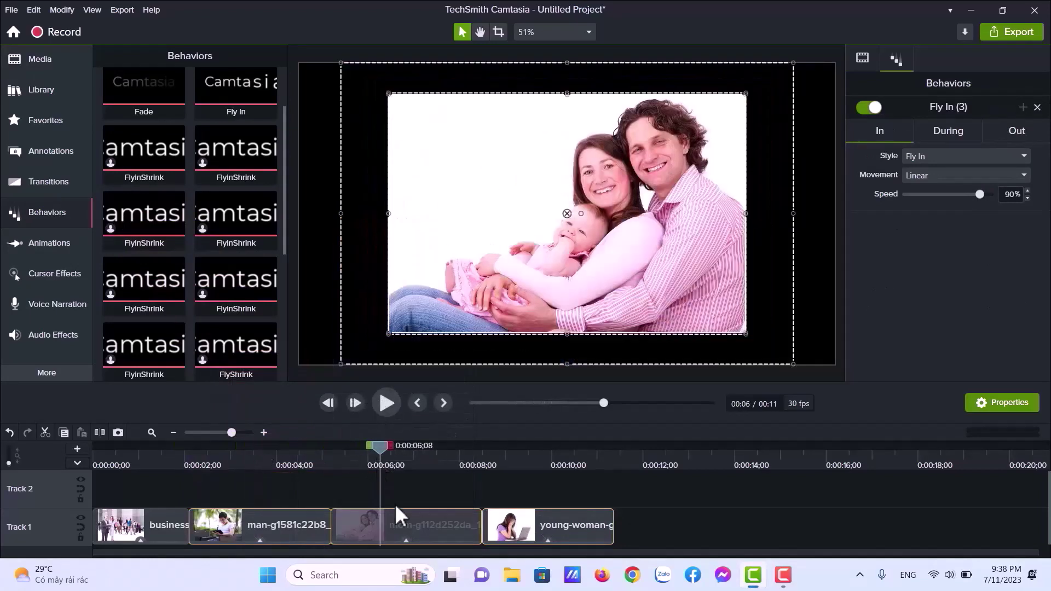
right_click(398, 525)
left_click(541, 206)
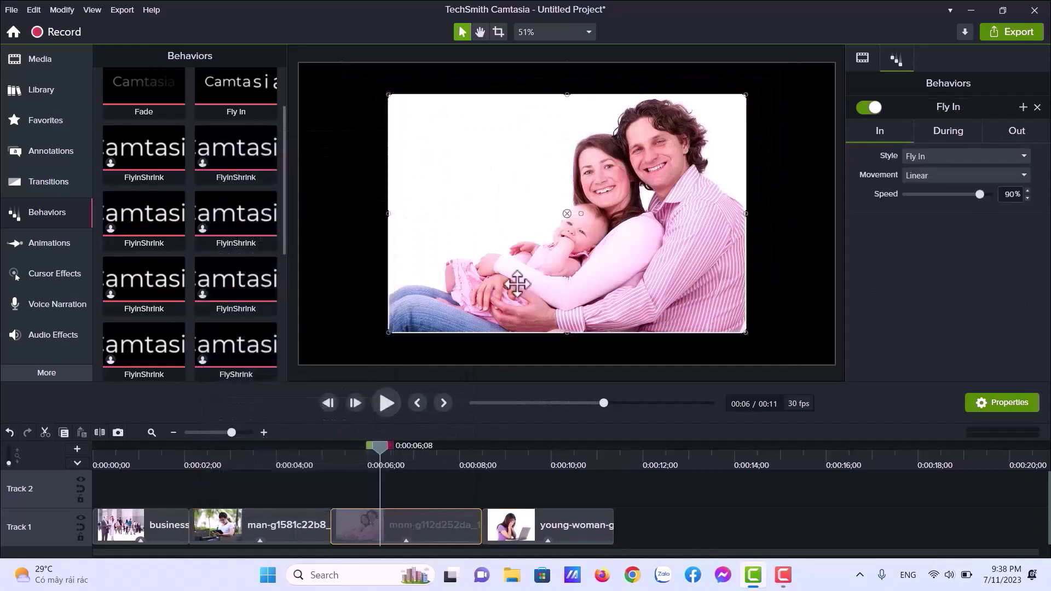
right_click(541, 206)
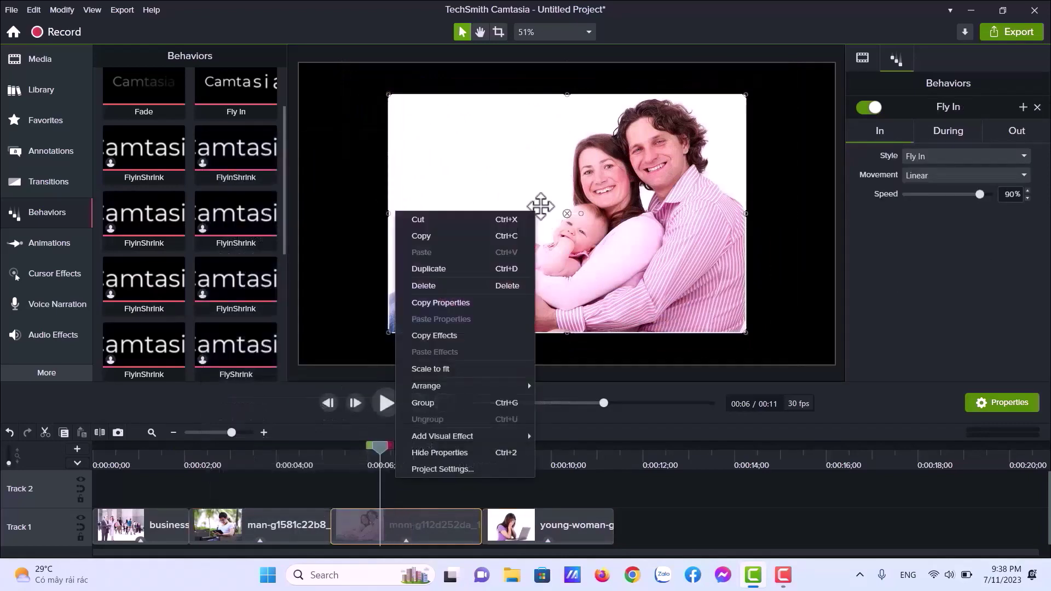
left_click(452, 370)
Scale the young-woman image to fit the canvas and play back the whole image sequence from the start
left_click(553, 535)
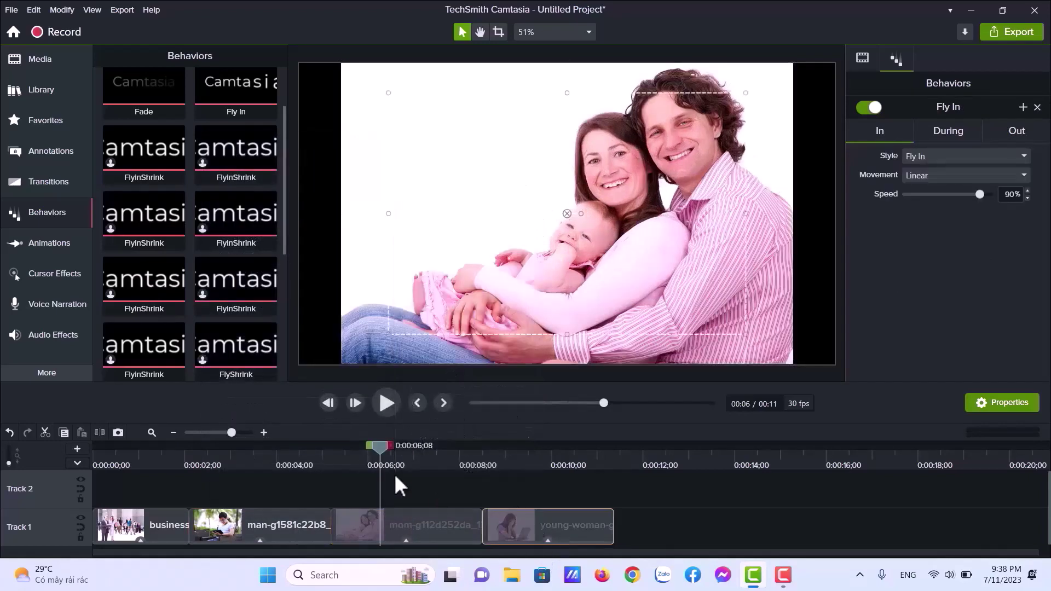
left_click_drag(382, 447, 539, 448)
right_click(447, 219)
left_click(509, 380)
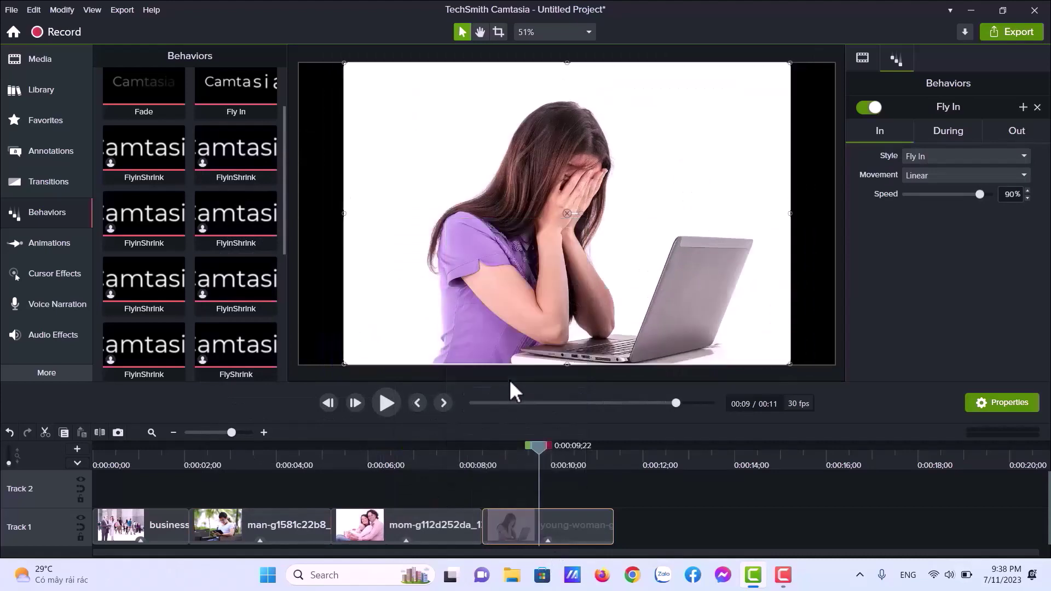
left_click(386, 403)
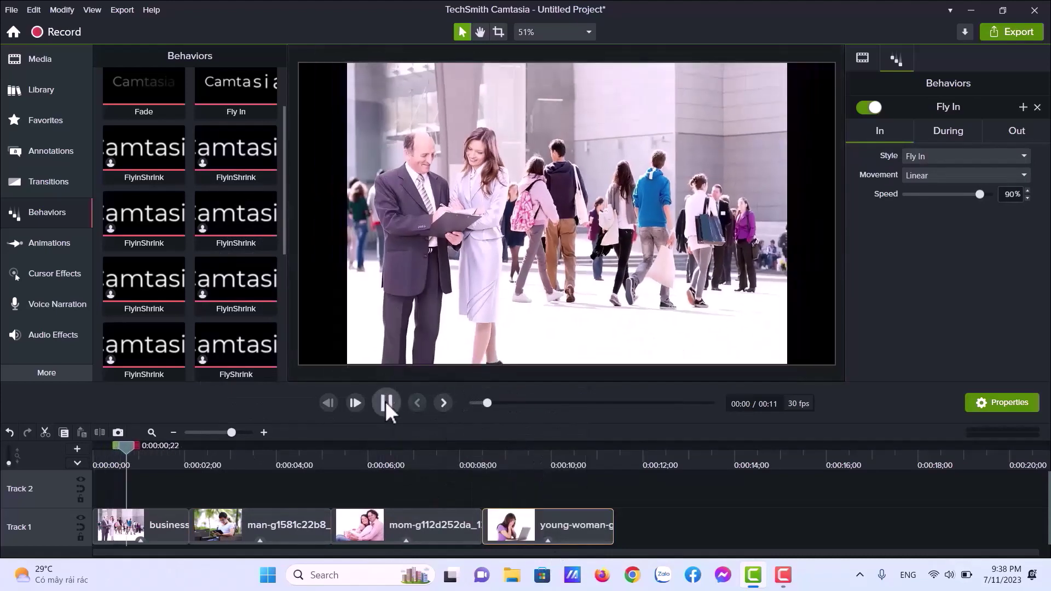